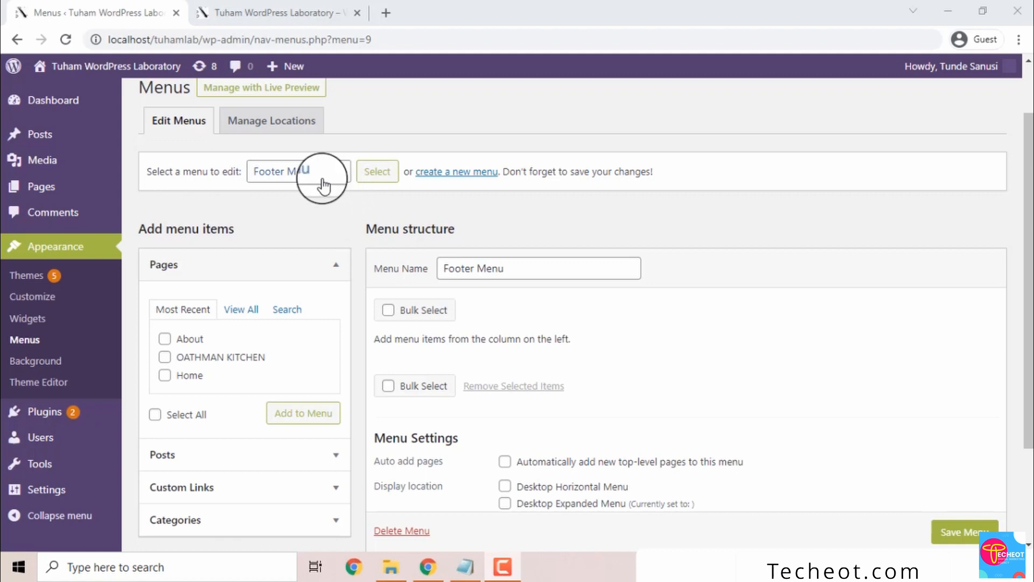
# - Load the Expanded Menu for editing and look over its structure and display settings
pyautogui.click(318, 175)
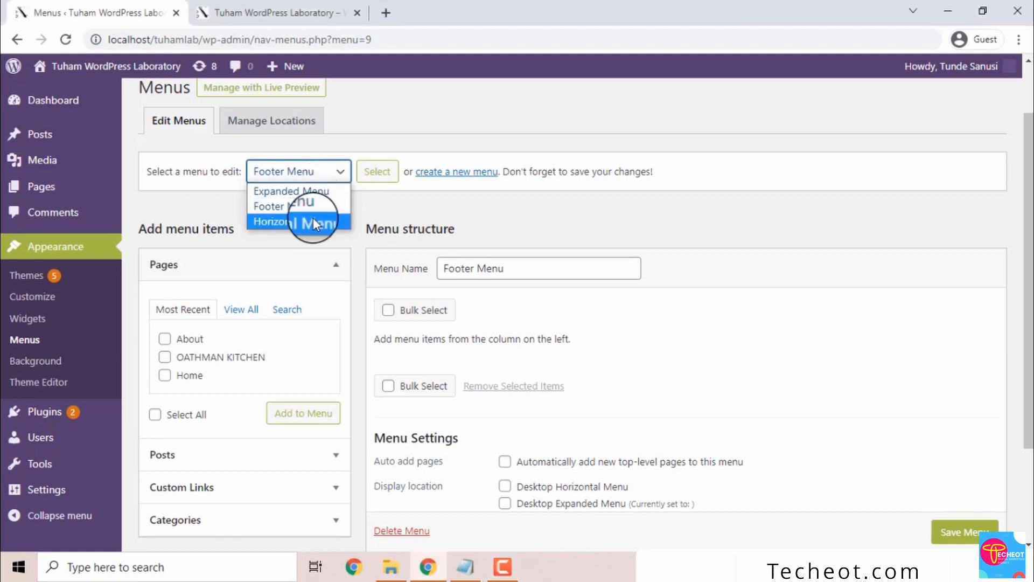
pyautogui.click(313, 189)
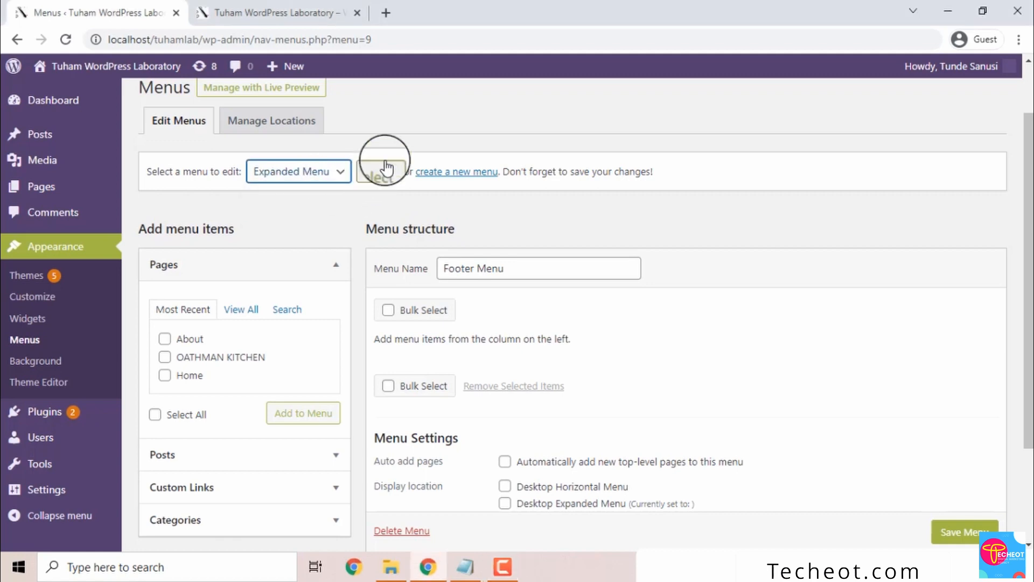
pyautogui.click(384, 170)
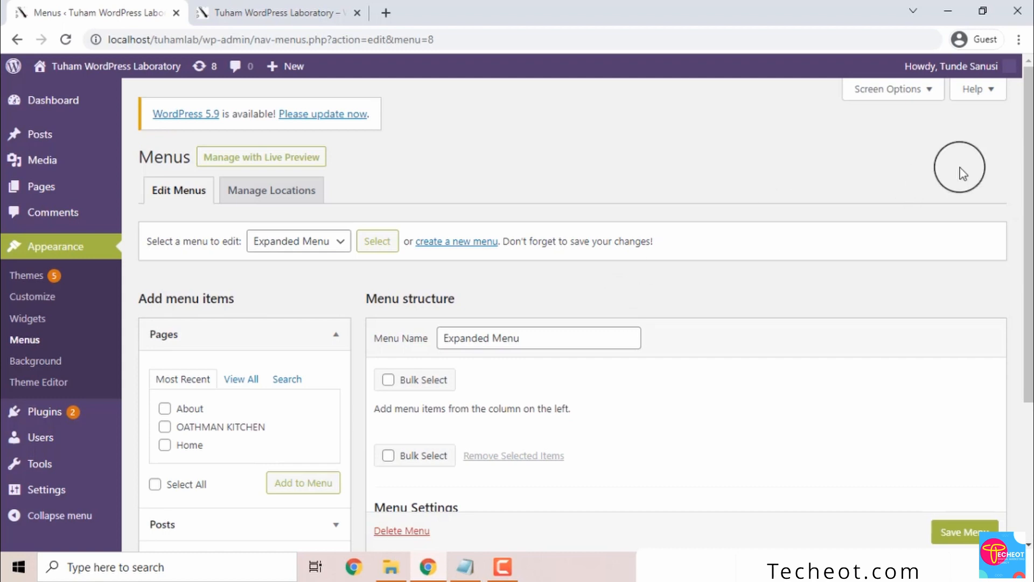
pyautogui.moveTo(1026, 135); pyautogui.dragTo(1024, 214)
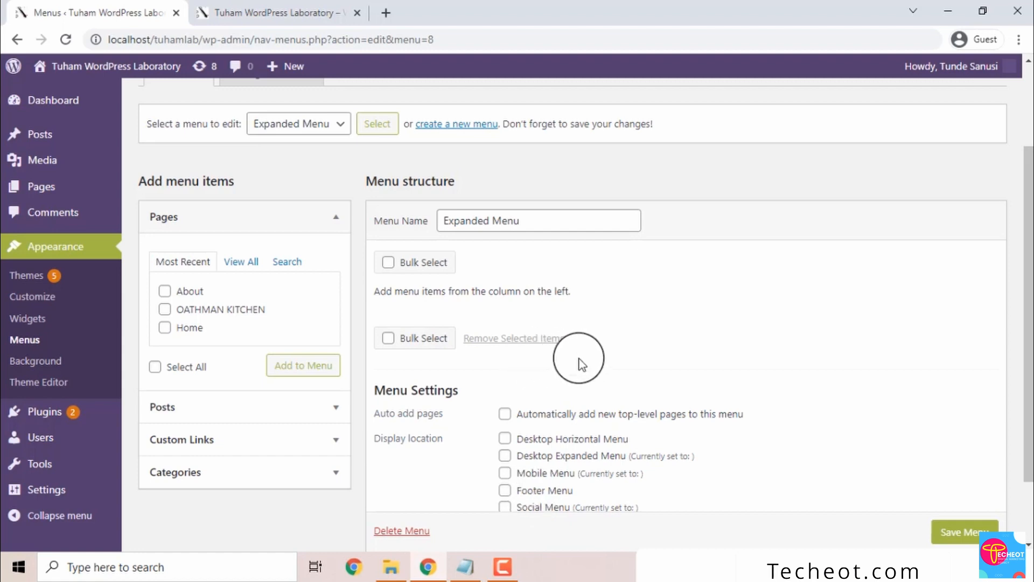
pyautogui.click(544, 220)
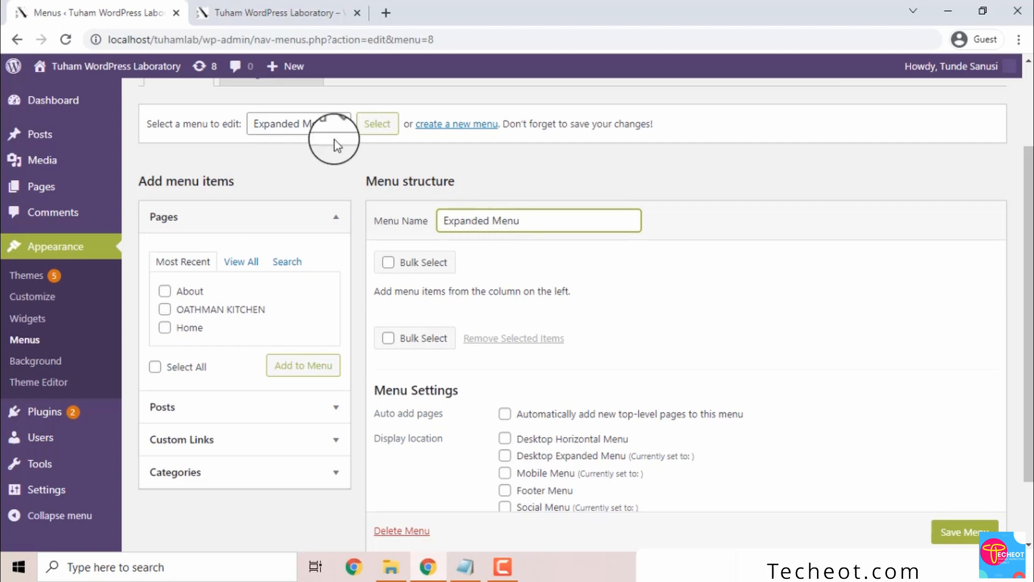
pyautogui.click(313, 127)
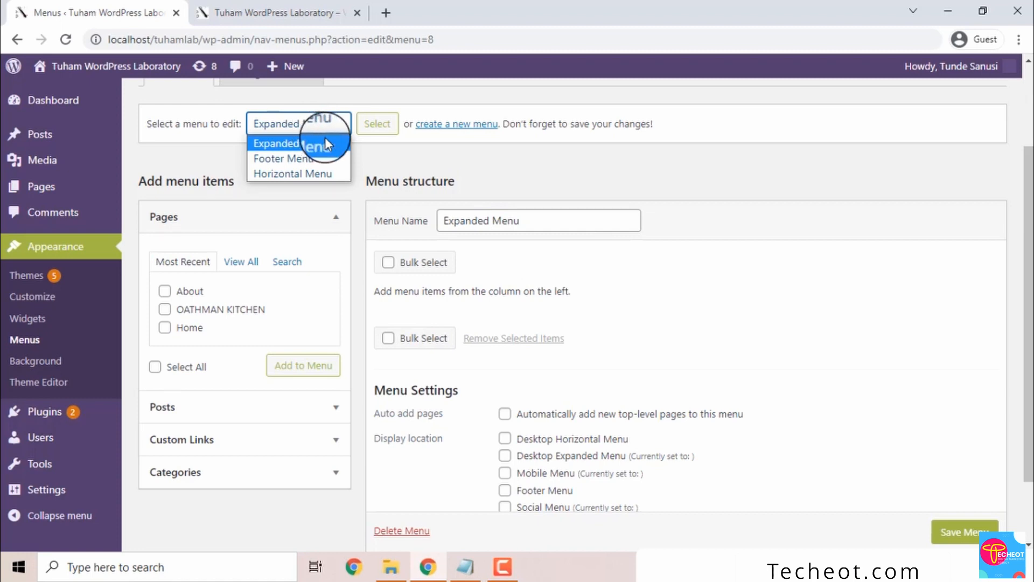
pyautogui.click(480, 180)
pyautogui.scroll(2, 1027, 269)
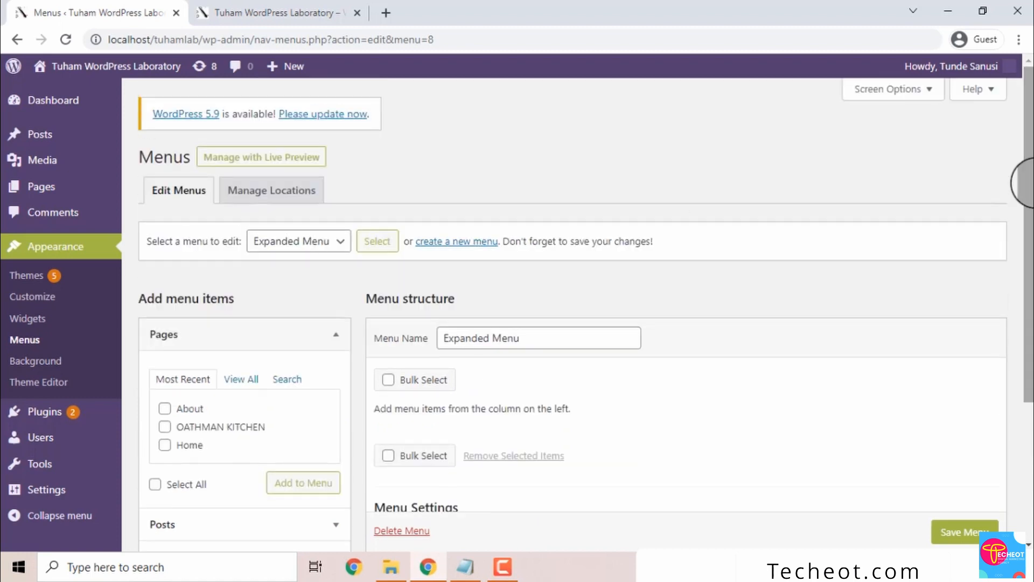
# - Load the Footer Menu for editing
pyautogui.click(294, 243)
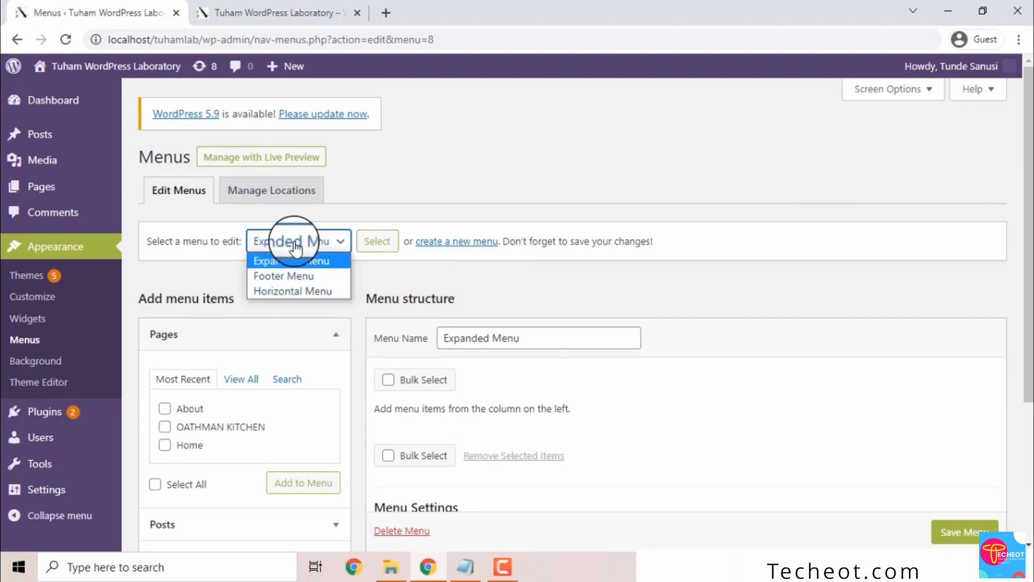
pyautogui.click(278, 274)
pyautogui.click(382, 240)
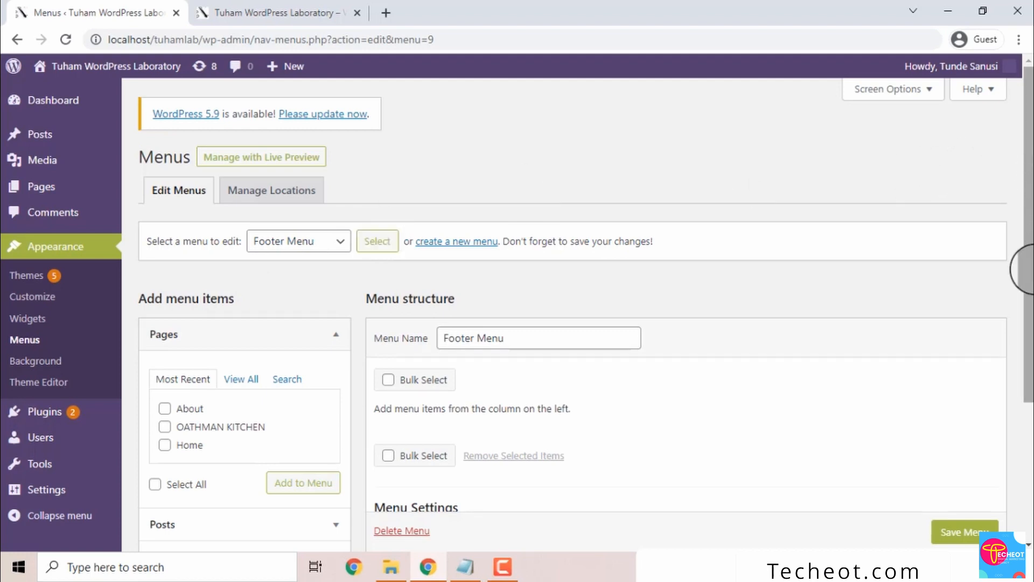
pyautogui.moveTo(1028, 274); pyautogui.dragTo(1002, 318)
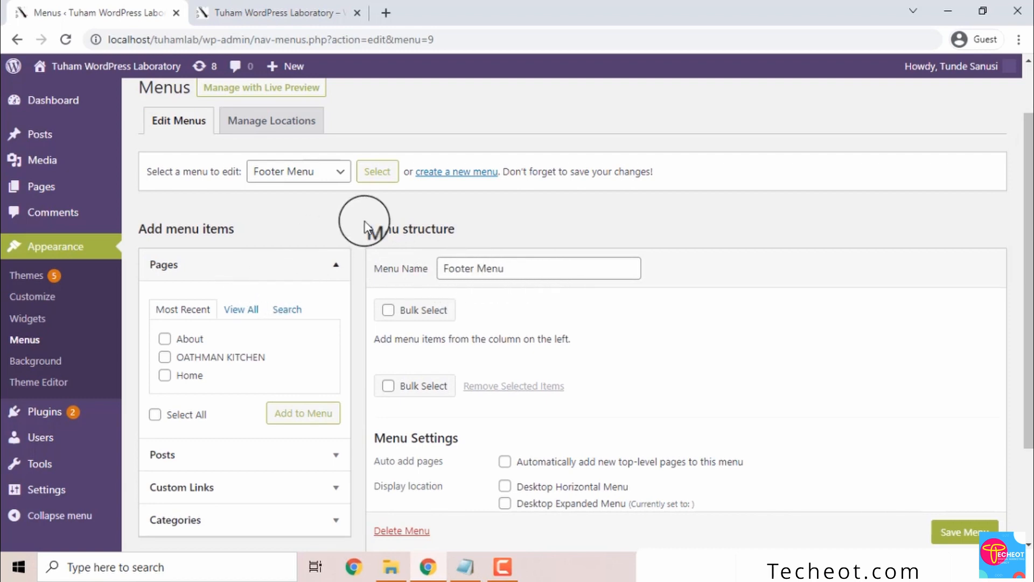
pyautogui.moveTo(1028, 254); pyautogui.dragTo(1026, 278)
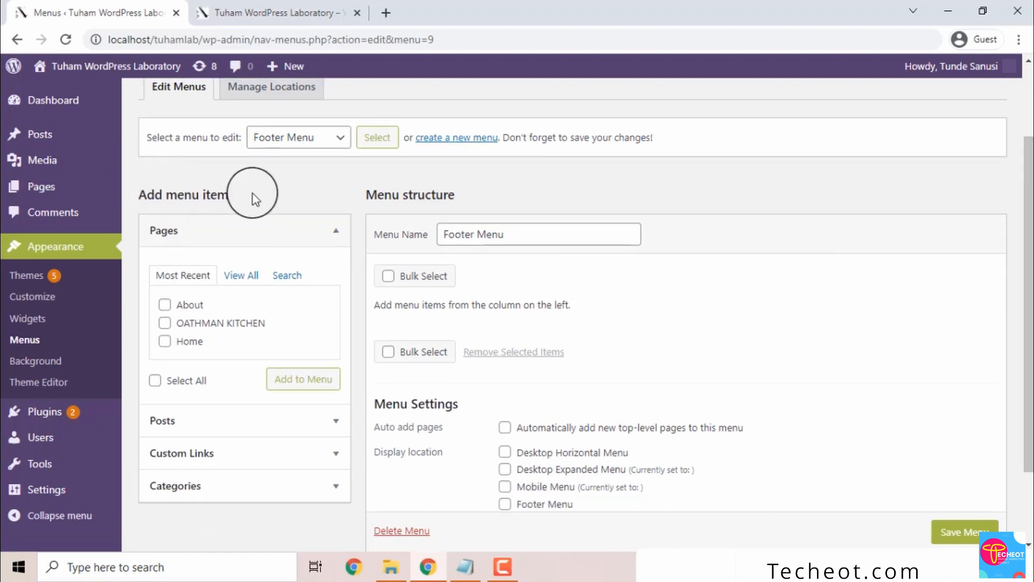
pyautogui.moveTo(253, 194); pyautogui.dragTo(203, 193)
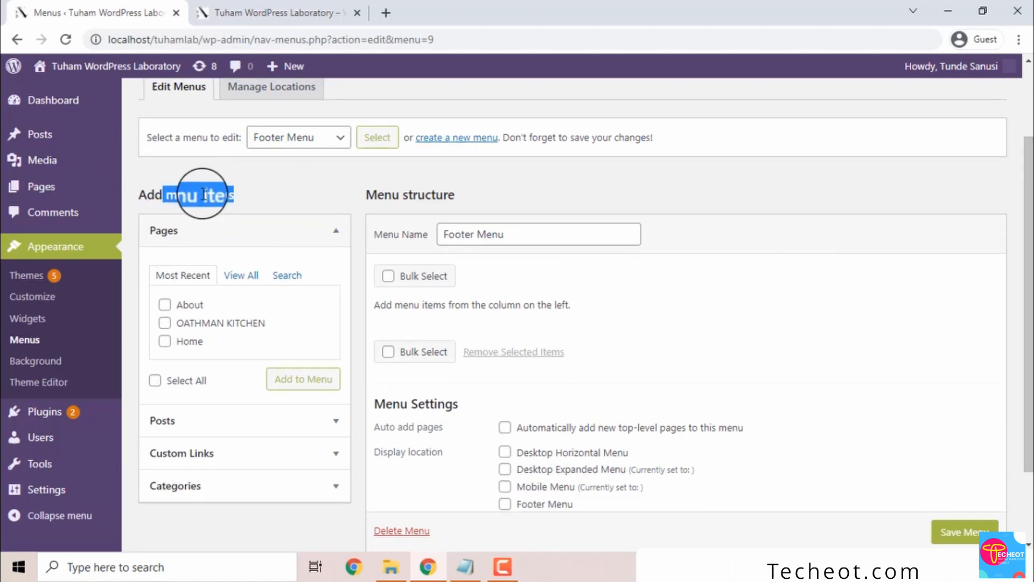
pyautogui.click(204, 194)
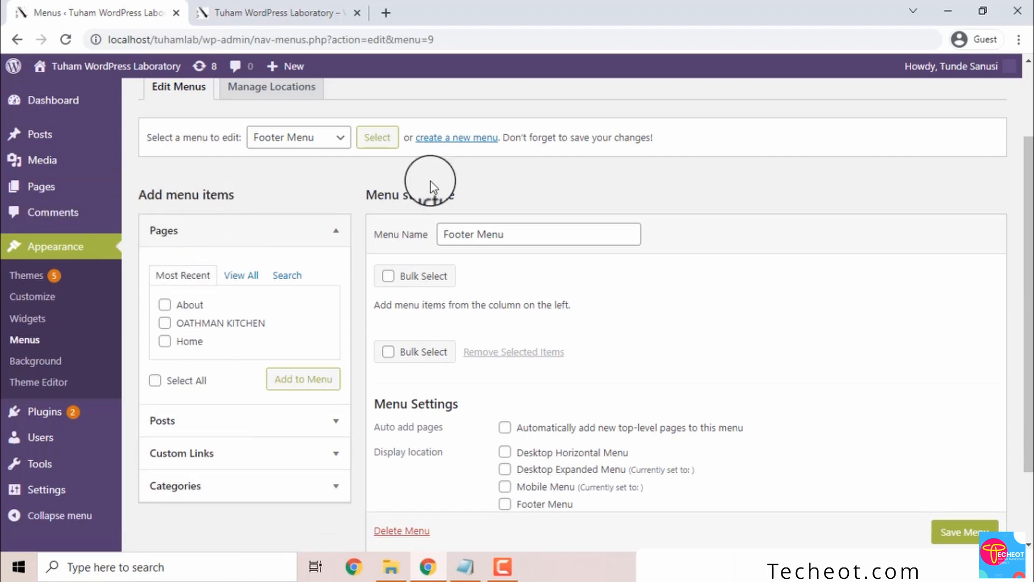
pyautogui.moveTo(244, 192); pyautogui.dragTo(153, 192)
pyautogui.click(153, 192)
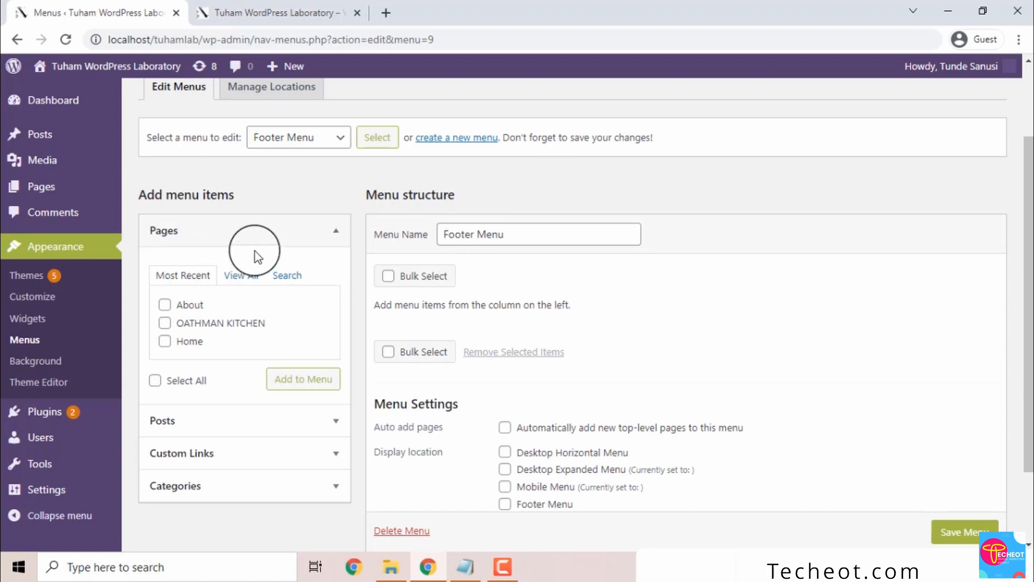
pyautogui.click(272, 240)
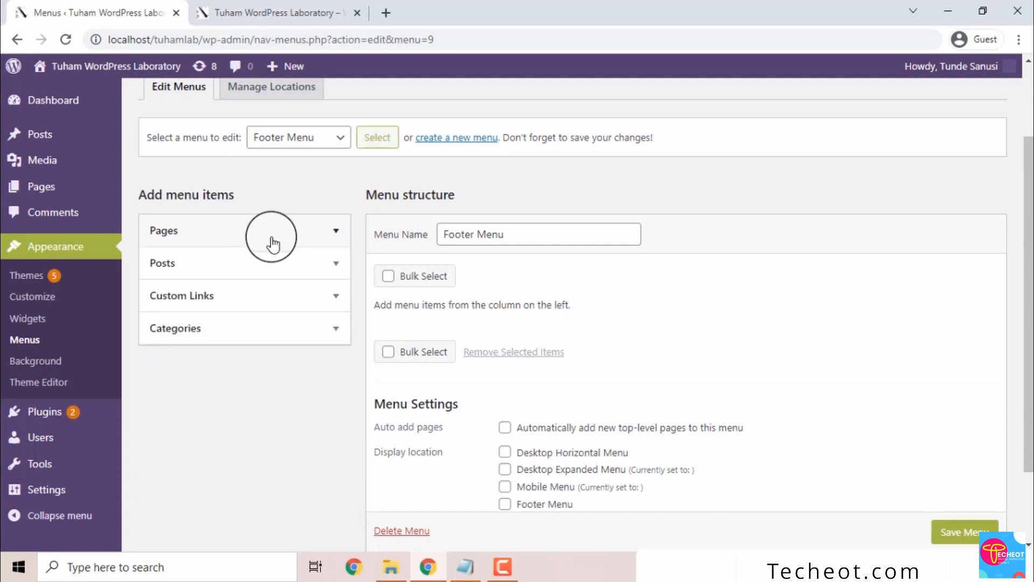
pyautogui.click(224, 230)
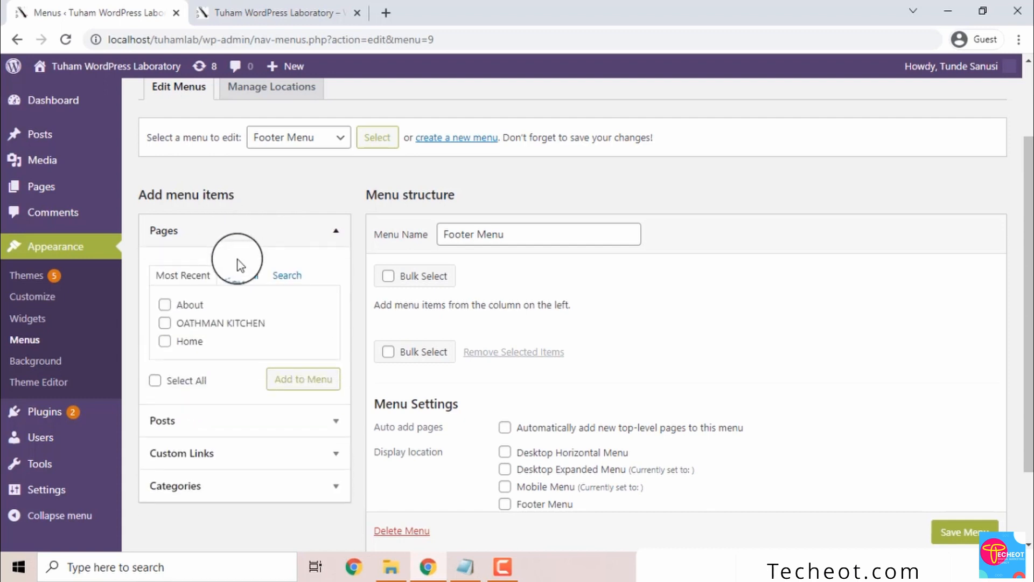
# - Add the About and OATHMAN KITCHEN pages from the full page list to the Footer Menu
pyautogui.click(234, 278)
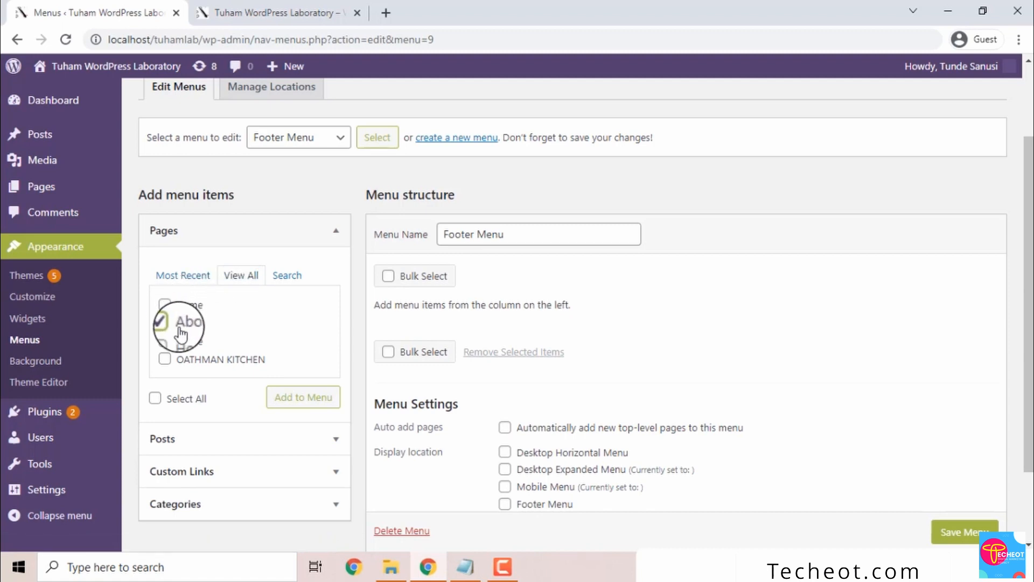
pyautogui.click(165, 324)
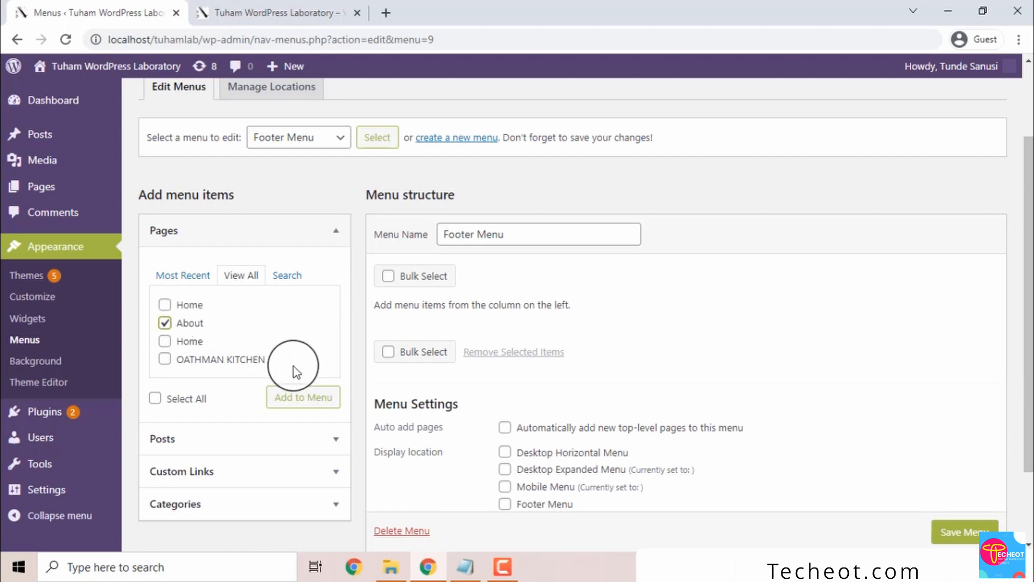
pyautogui.click(297, 401)
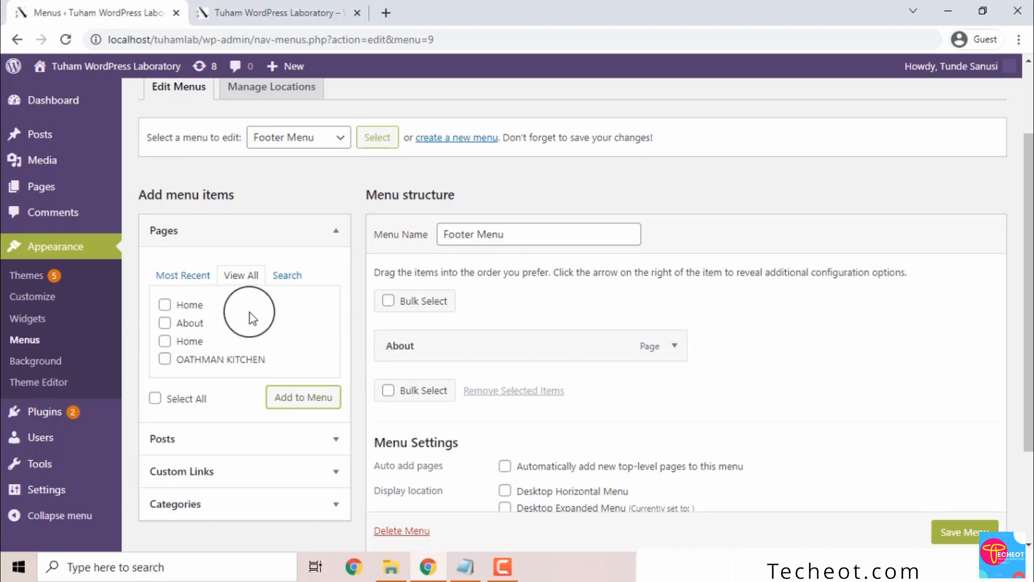
pyautogui.click(164, 358)
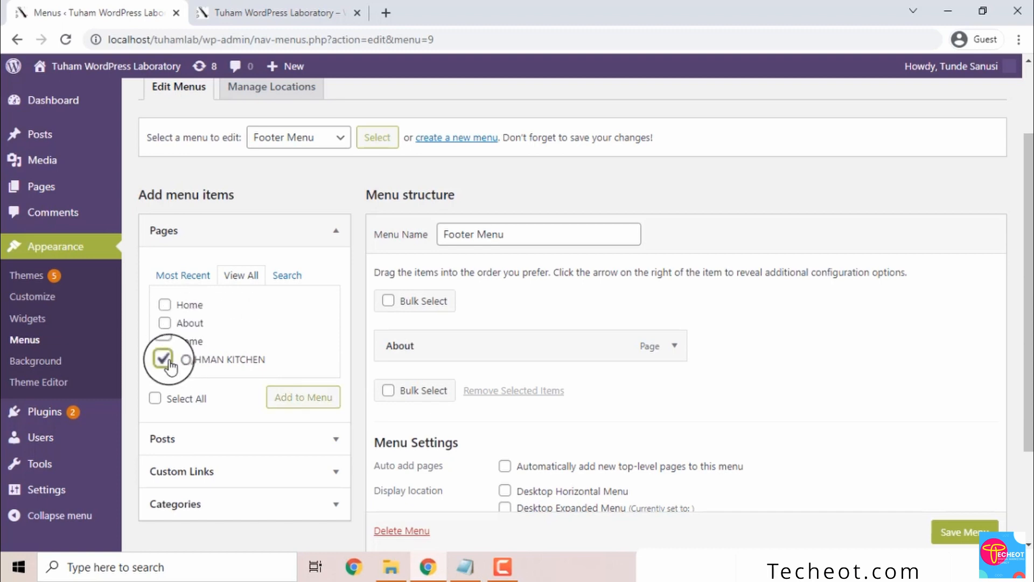
pyautogui.click(304, 399)
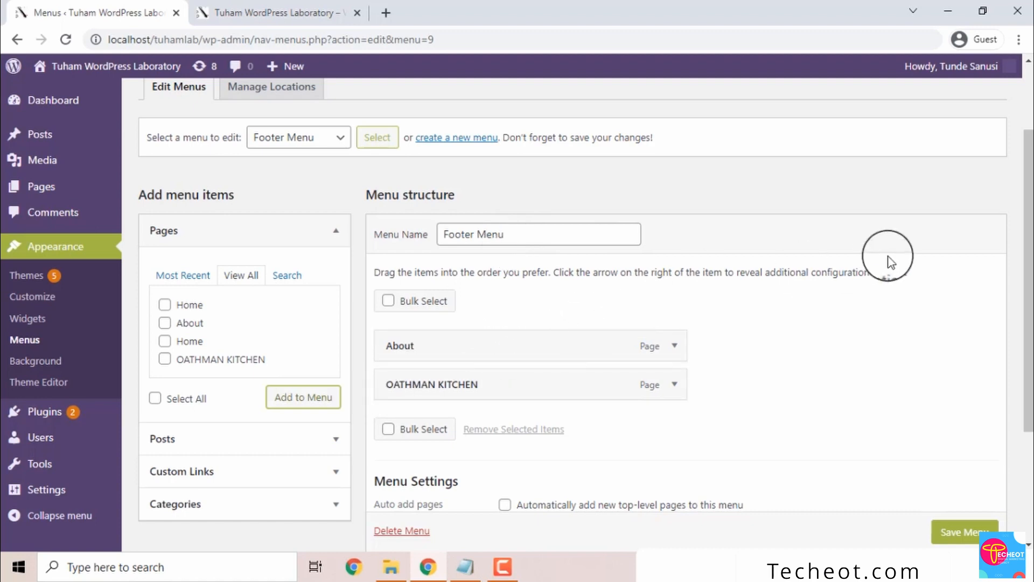
# - Assign the menu to the Footer Menu display location and save it
pyautogui.moveTo(1024, 215); pyautogui.dragTo(1022, 295)
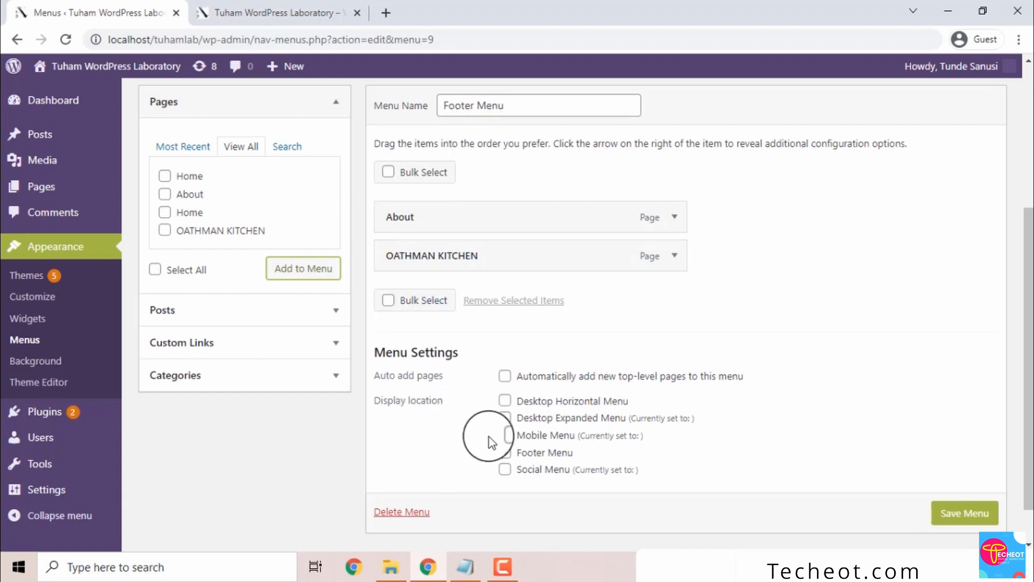
pyautogui.click(506, 455)
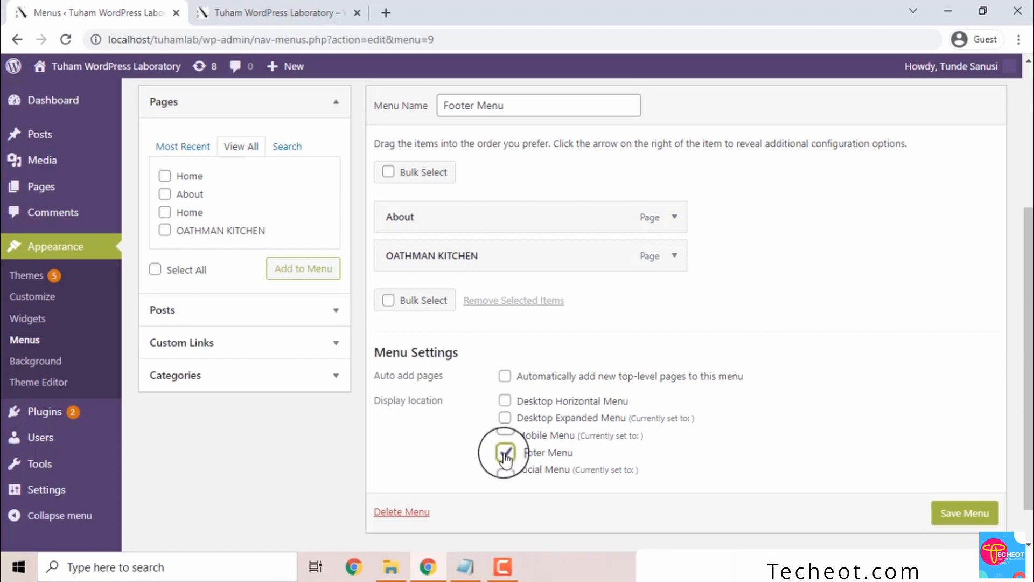
pyautogui.click(961, 513)
pyautogui.scroll(-1, 963, 522)
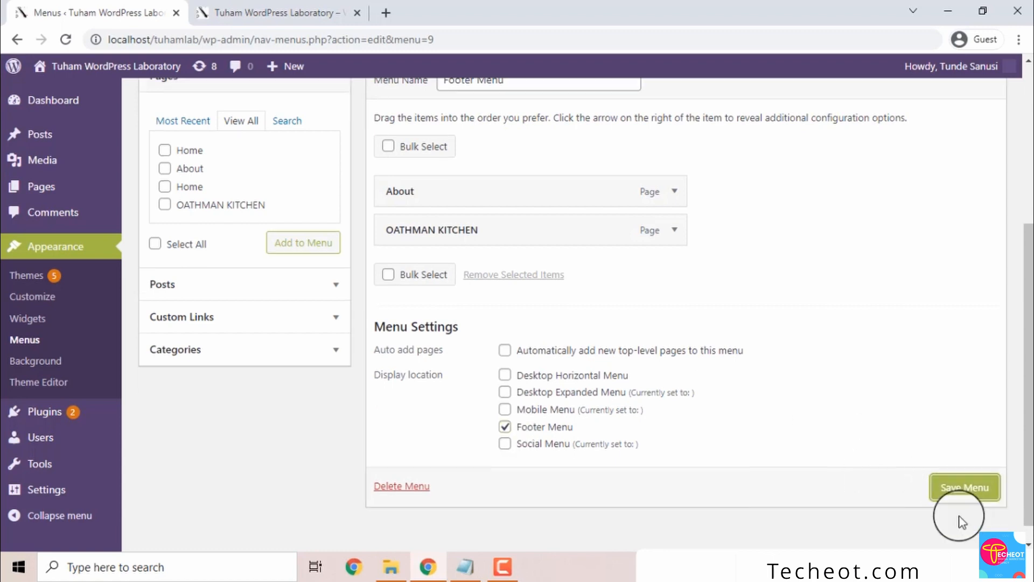
pyautogui.click(951, 500)
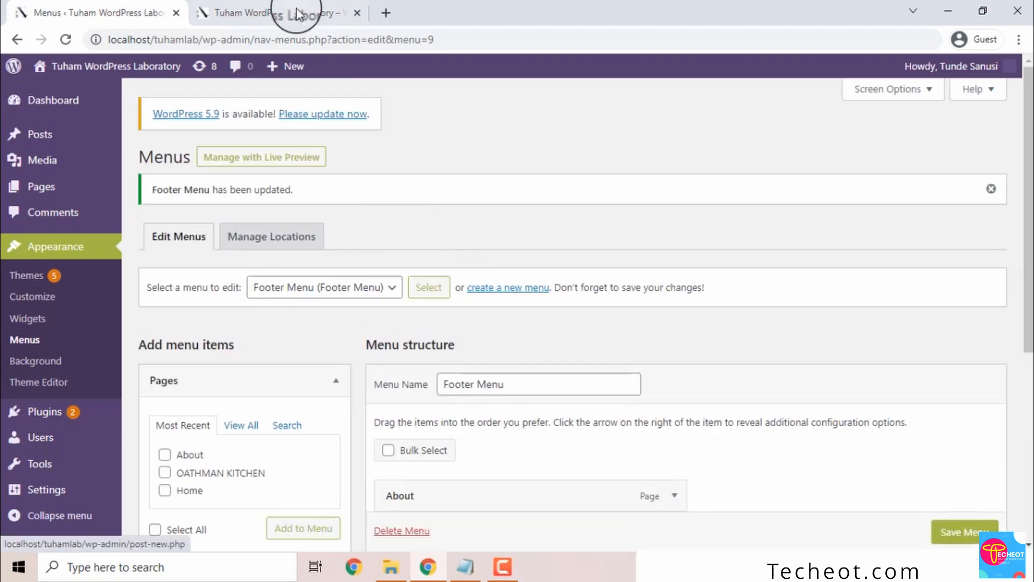
pyautogui.click(288, 8)
pyautogui.click(127, 10)
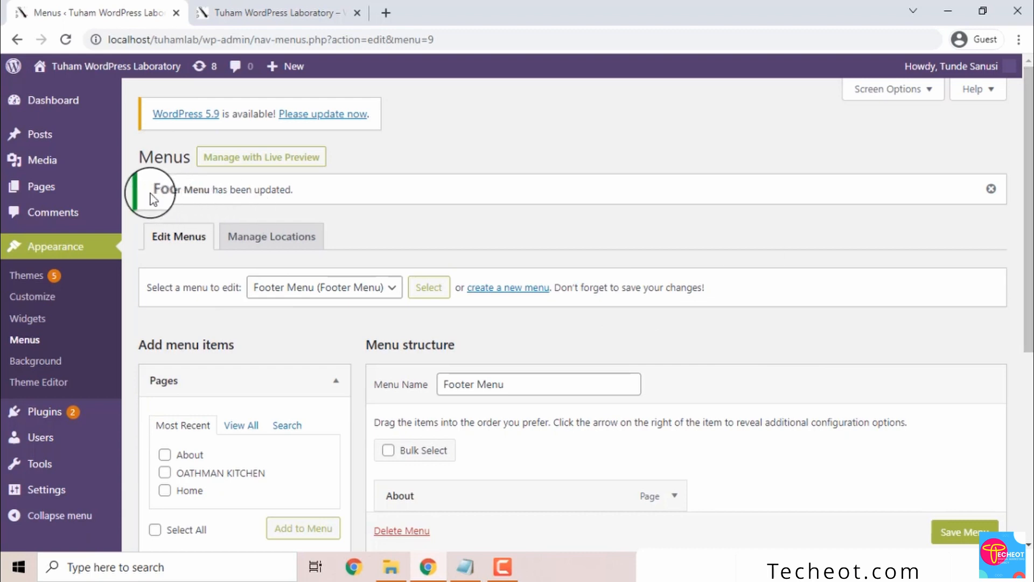
pyautogui.moveTo(150, 193); pyautogui.dragTo(262, 193)
pyautogui.click(288, 189)
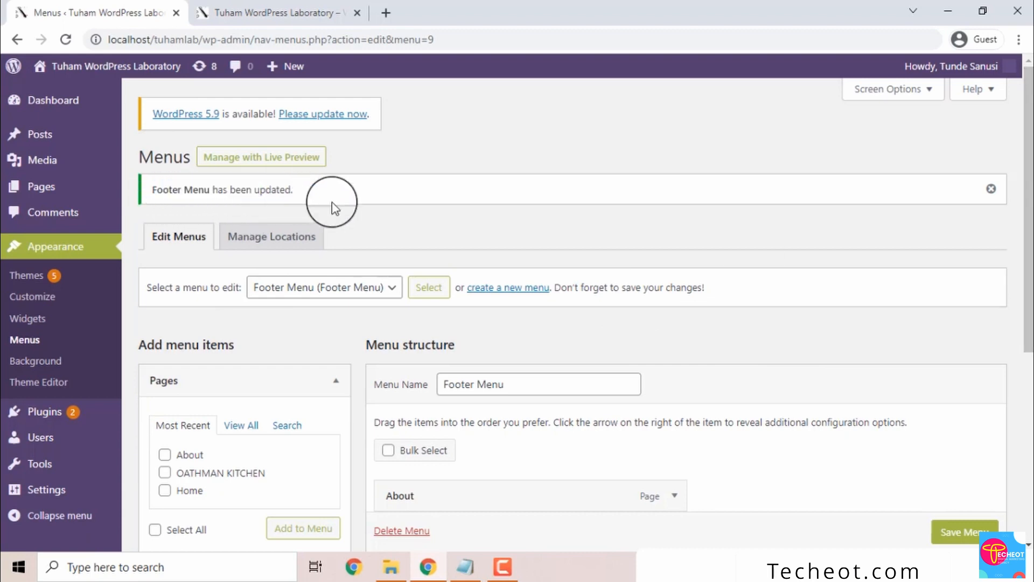
pyautogui.moveTo(1029, 211); pyautogui.dragTo(1028, 376)
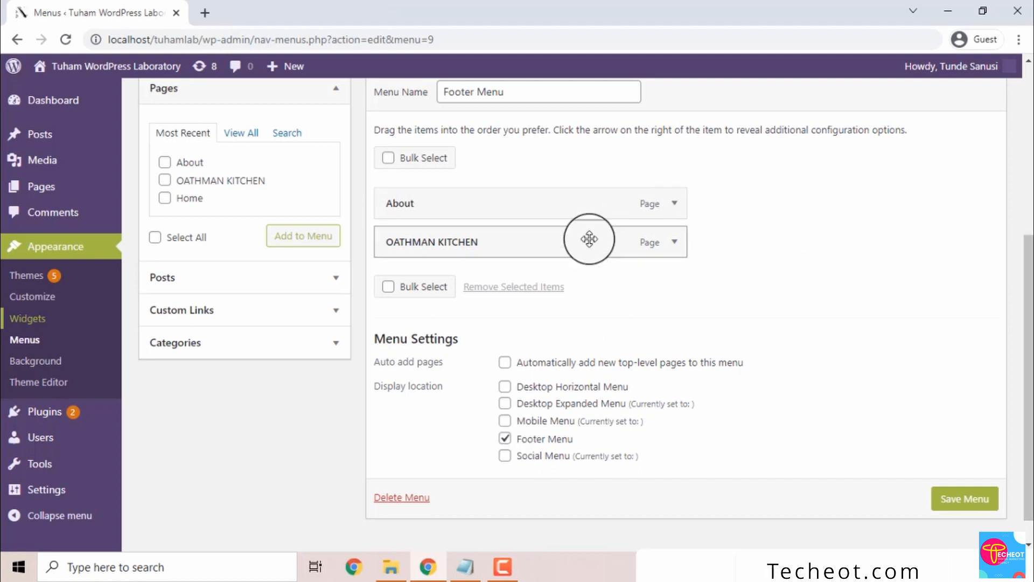
# - Examine the menu in the live site's footer in a new browser tab and return to the Menus editing page
pyautogui.rightClick(89, 82)
pyautogui.click(118, 82)
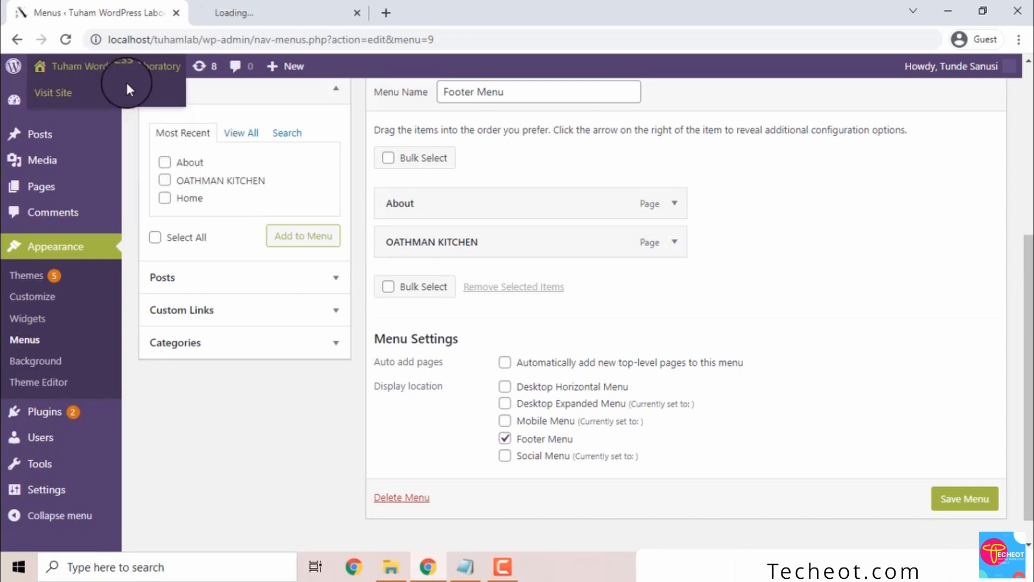
pyautogui.click(285, 6)
pyautogui.click(14, 11)
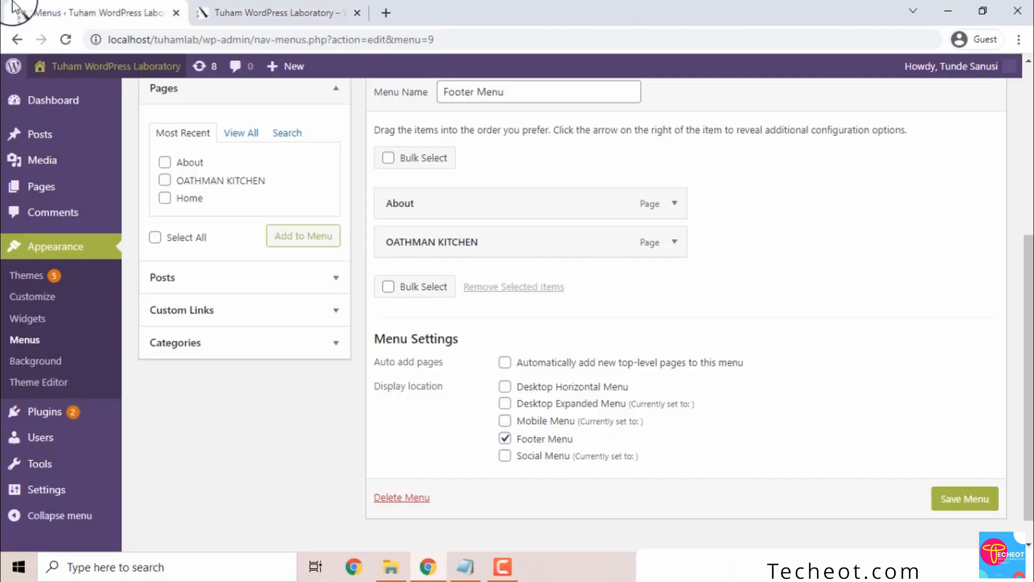
pyautogui.click(501, 439)
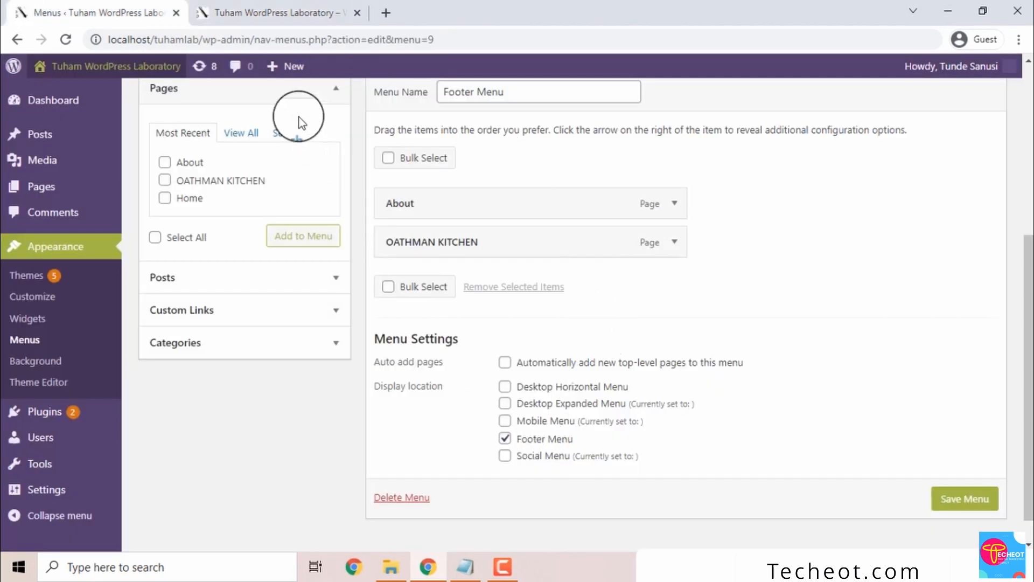
pyautogui.click(263, 11)
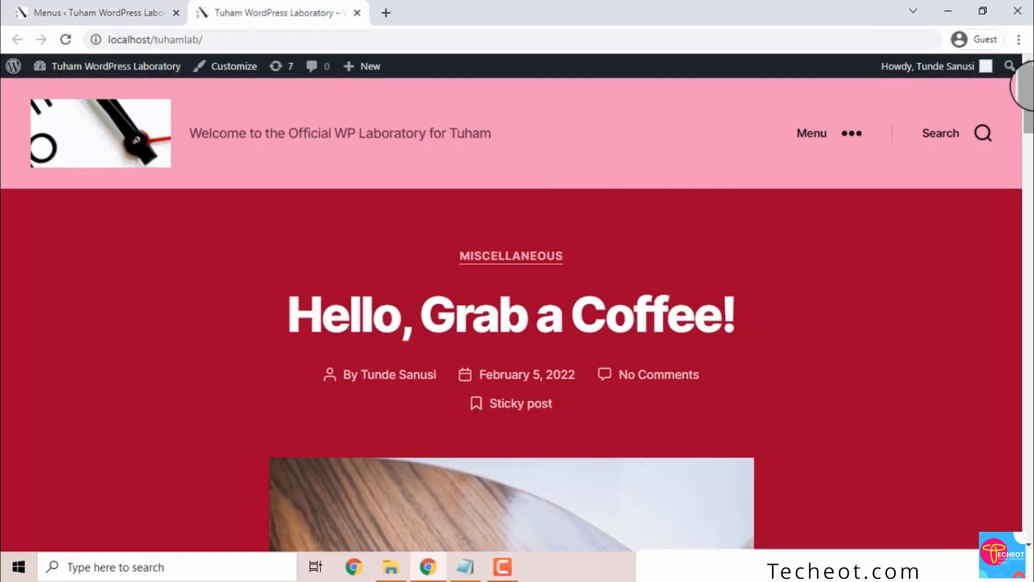
pyautogui.moveTo(1024, 89); pyautogui.dragTo(1003, 497)
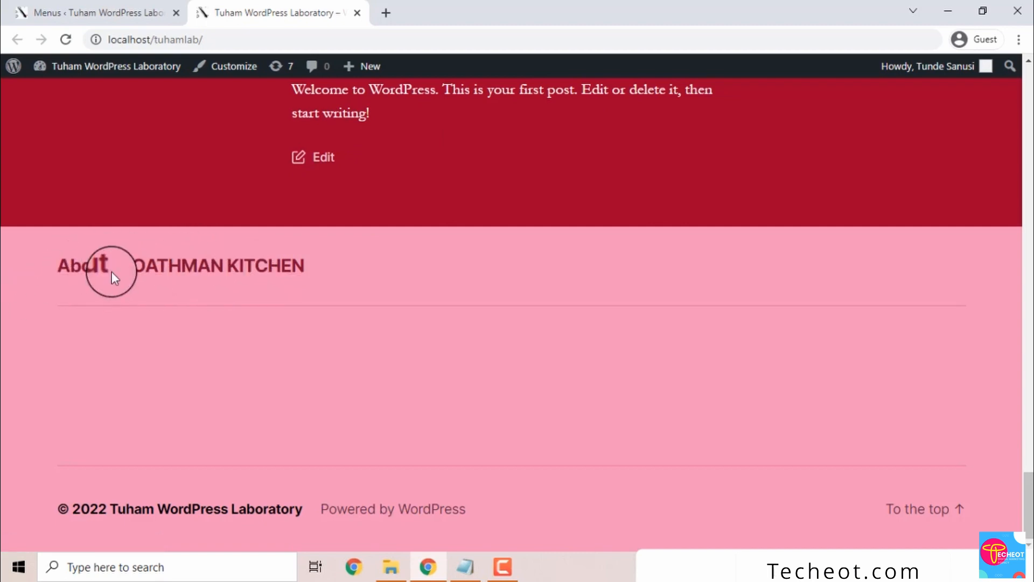
pyautogui.click(143, 12)
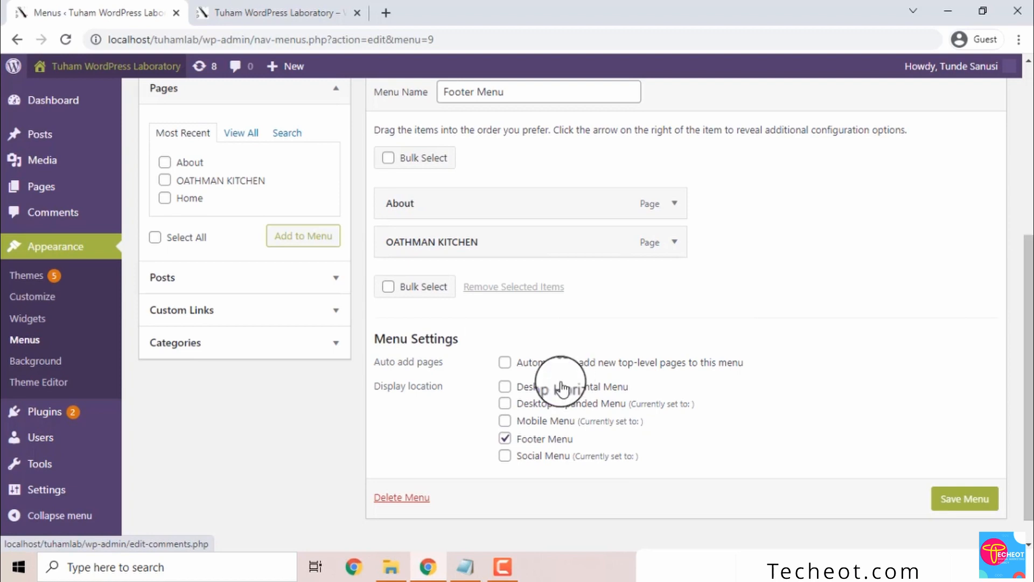
pyautogui.moveTo(1028, 272); pyautogui.dragTo(1030, 199)
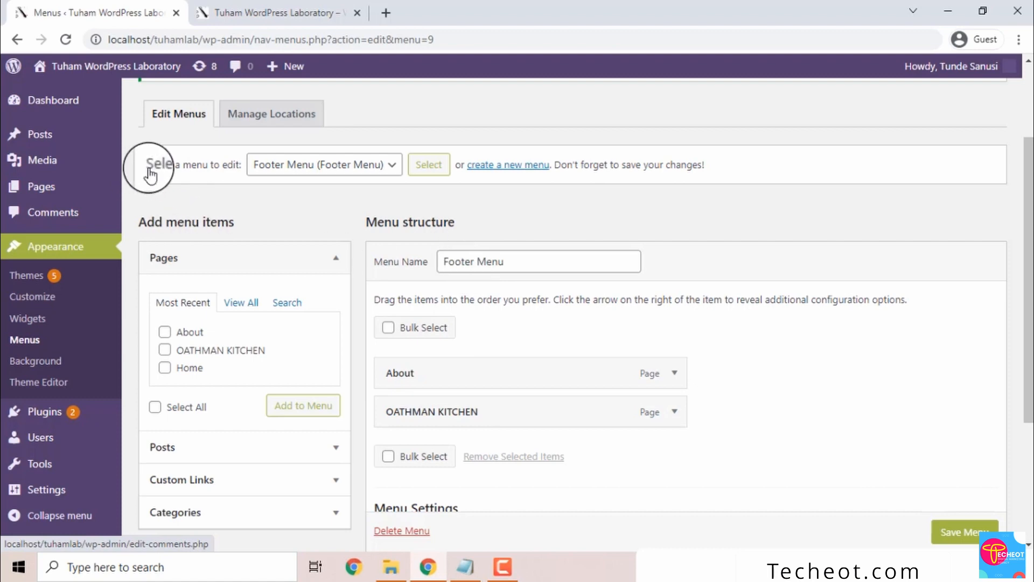
# - Load the Horizontal Menu for editing
pyautogui.moveTo(148, 166); pyautogui.dragTo(208, 166)
pyautogui.click(201, 165)
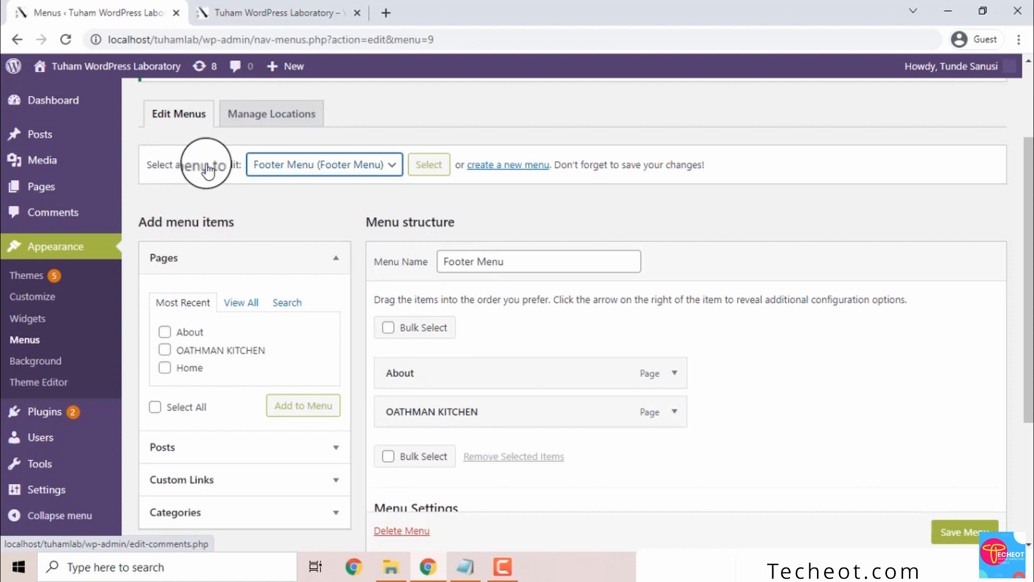
pyautogui.click(291, 167)
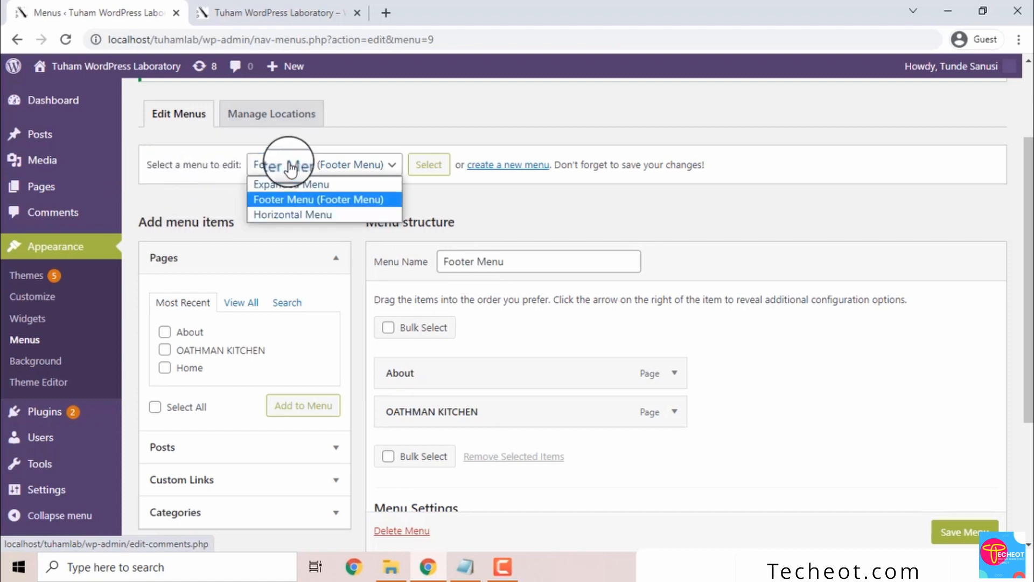
pyautogui.click(297, 214)
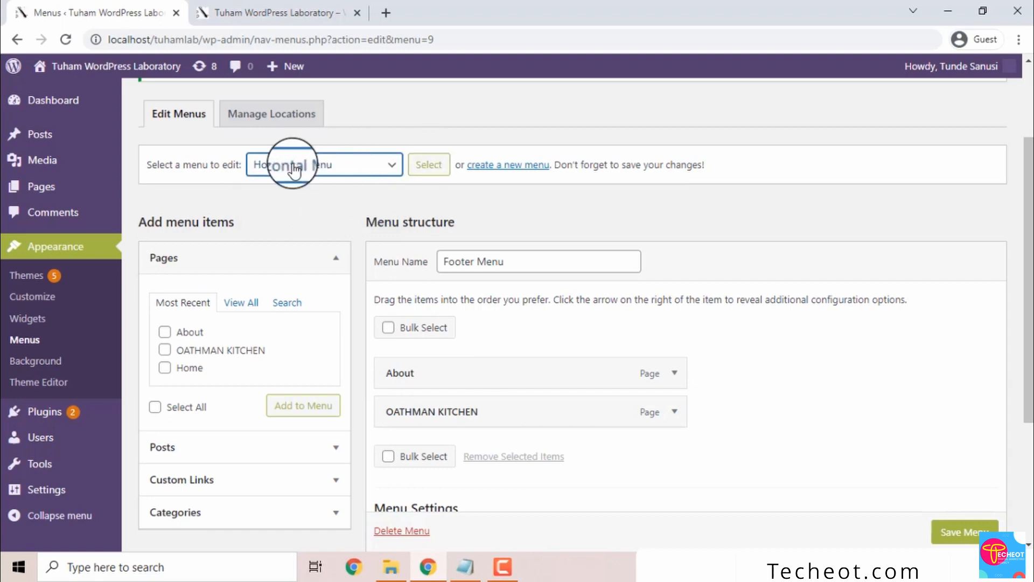
pyautogui.click(425, 167)
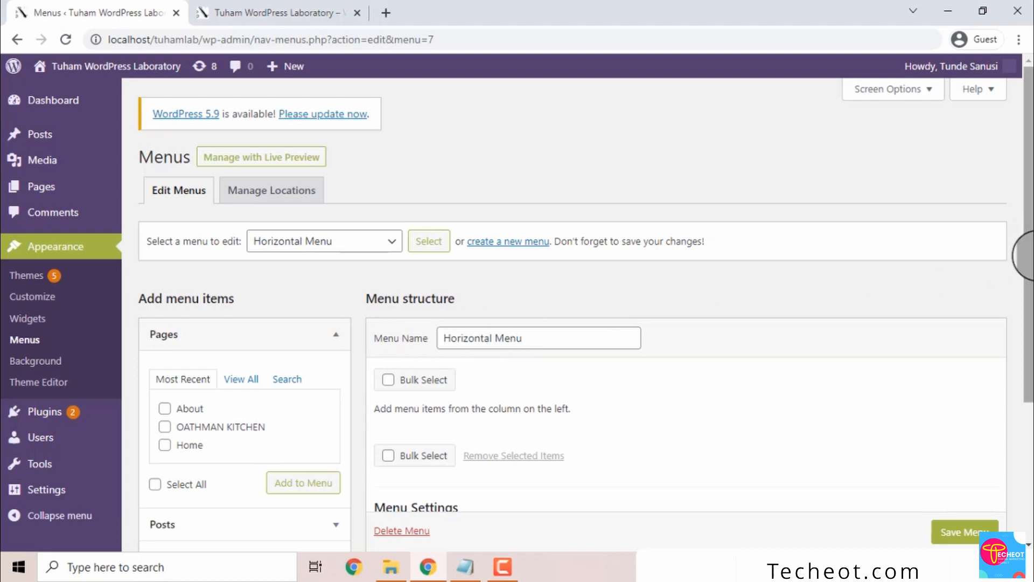
# - Add the Home custom link and the About page from the full page list to the Horizontal Menu
pyautogui.moveTo(1027, 256); pyautogui.dragTo(1023, 330)
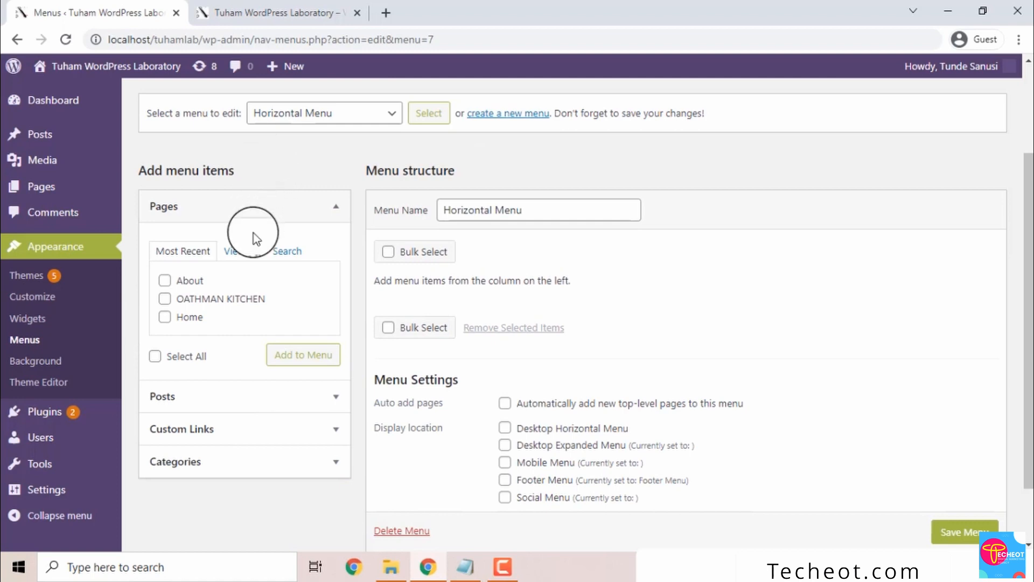
pyautogui.click(237, 252)
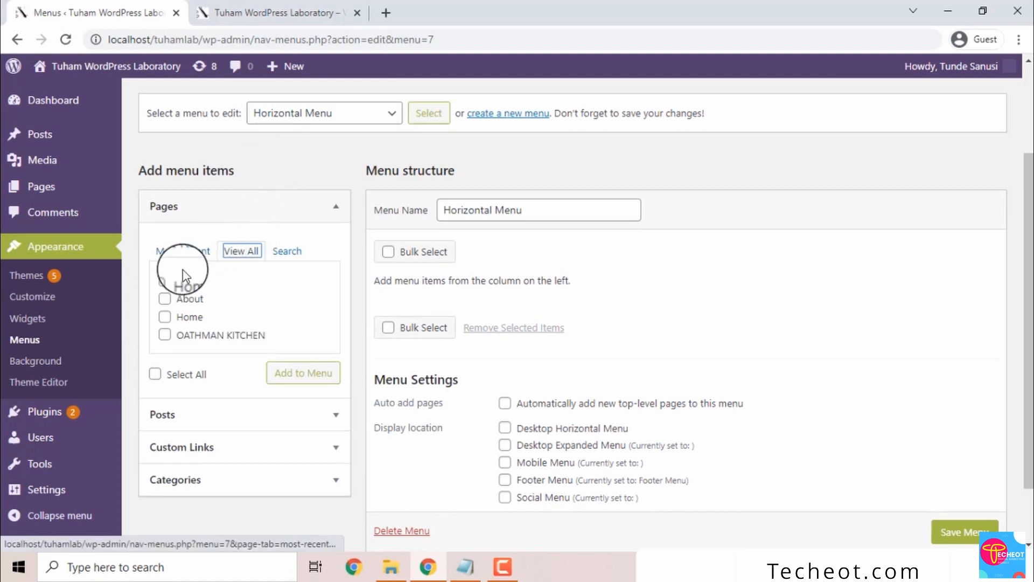
pyautogui.click(300, 382)
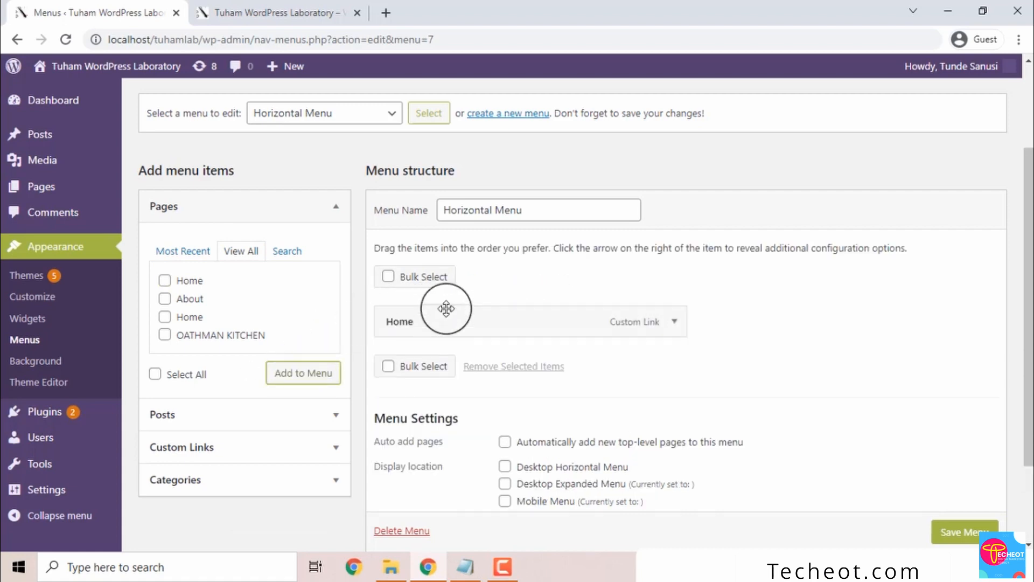
pyautogui.click(166, 300)
pyautogui.click(305, 375)
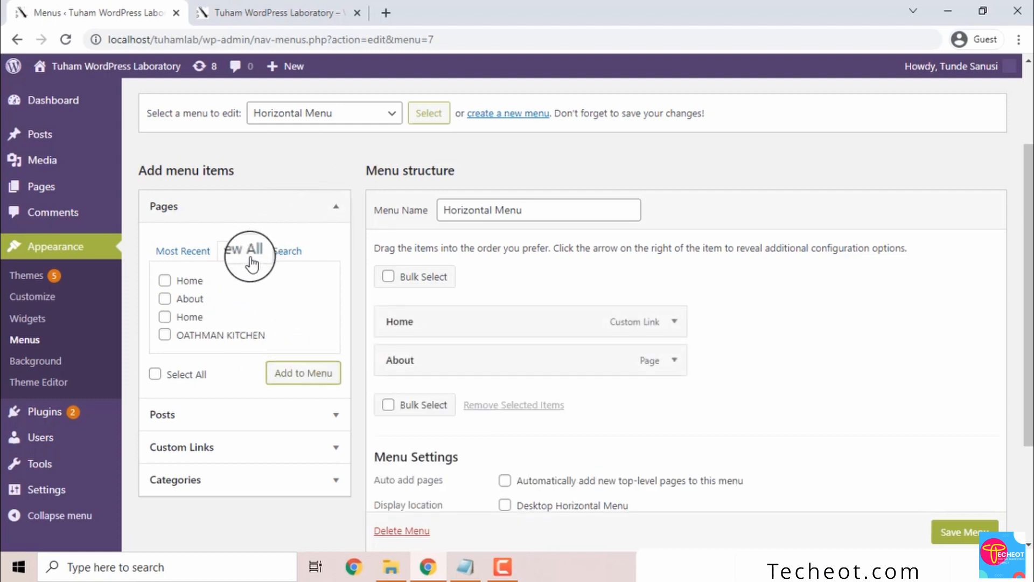
# - Add the Hello World post to the Horizontal Menu and set its navigation label to My First Post
pyautogui.click(330, 216)
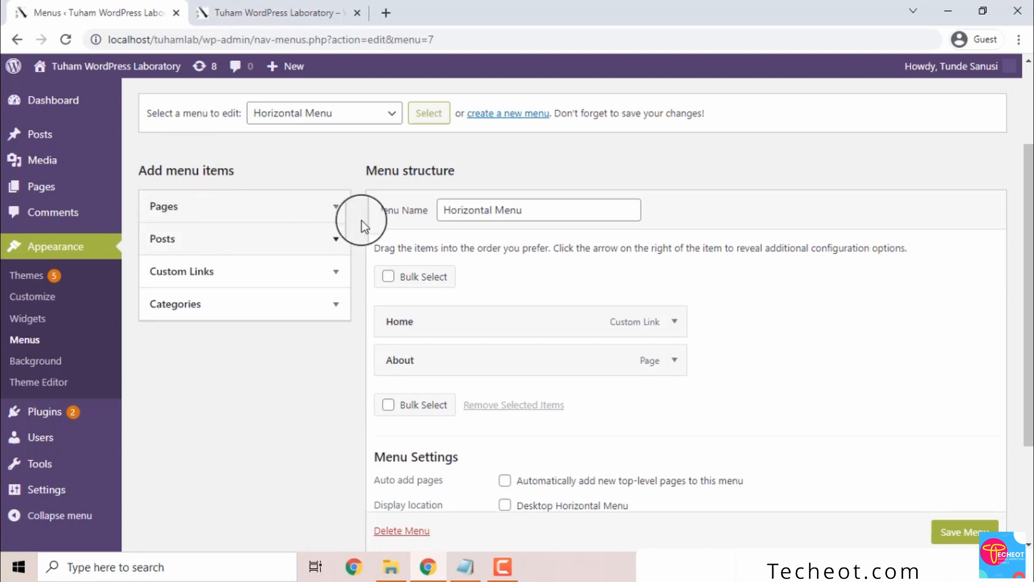
pyautogui.click(326, 236)
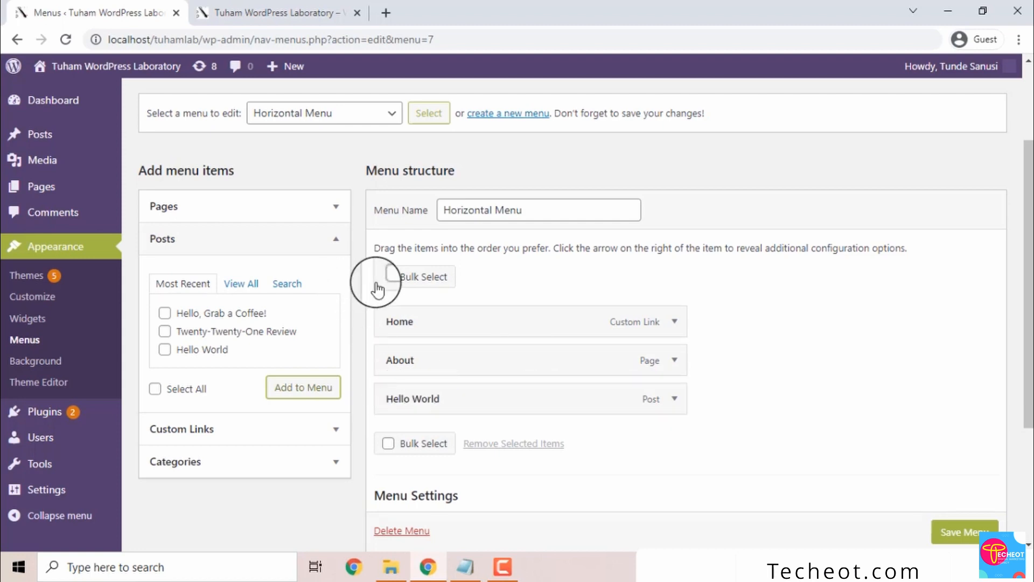
pyautogui.moveTo(1028, 247); pyautogui.dragTo(1027, 294)
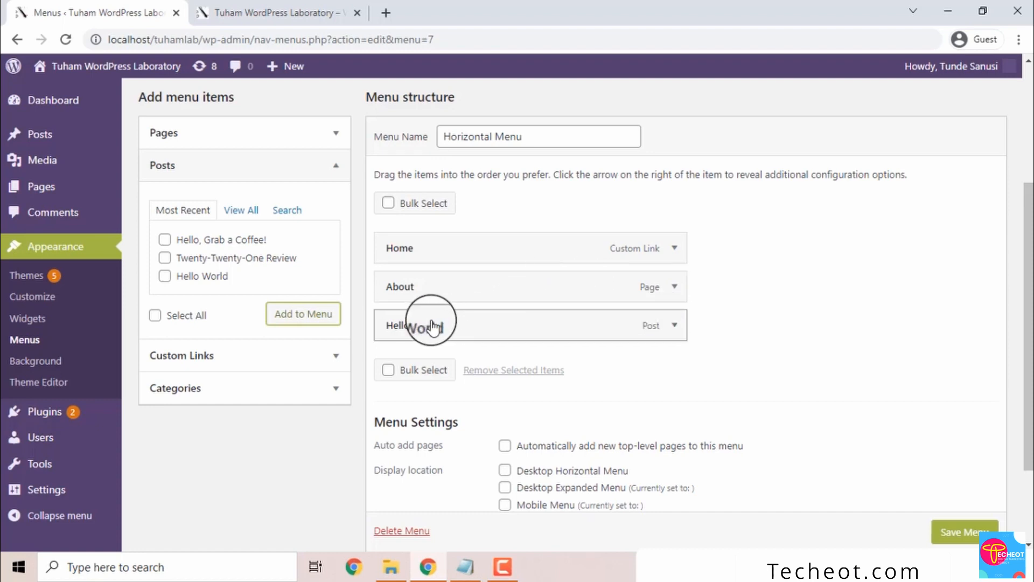
pyautogui.click(675, 325)
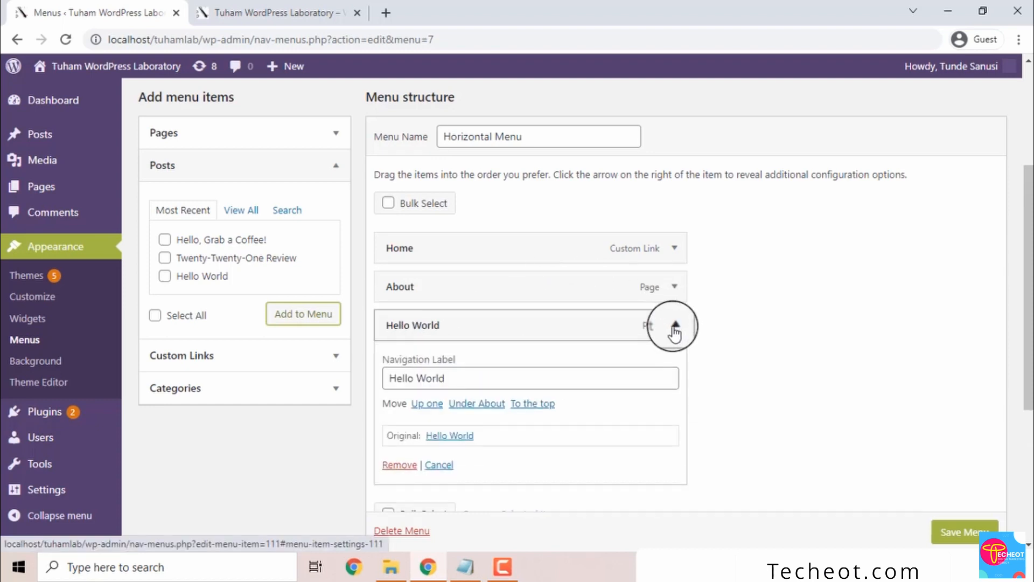
pyautogui.click(458, 376)
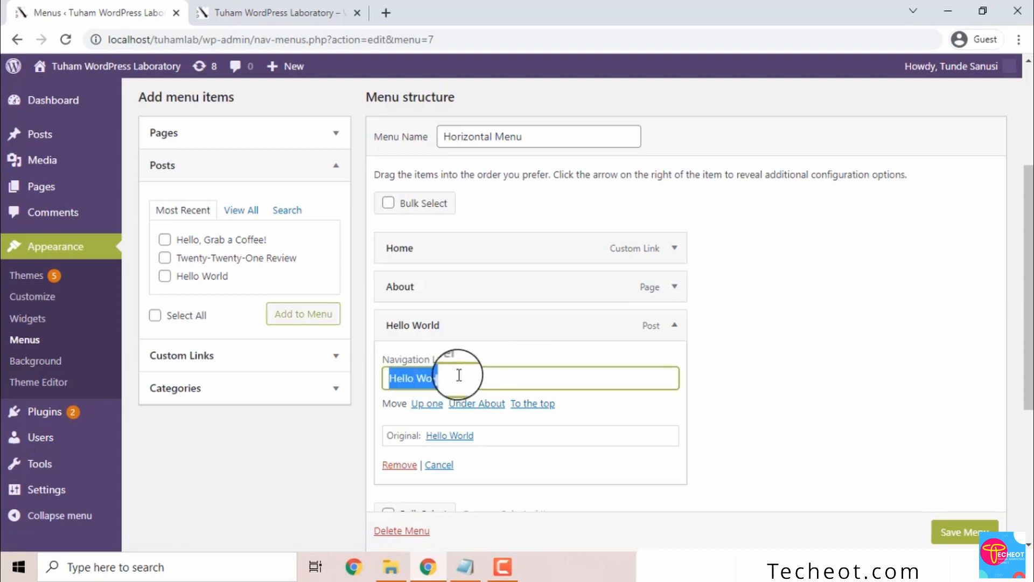
pyautogui.write('My First Post')
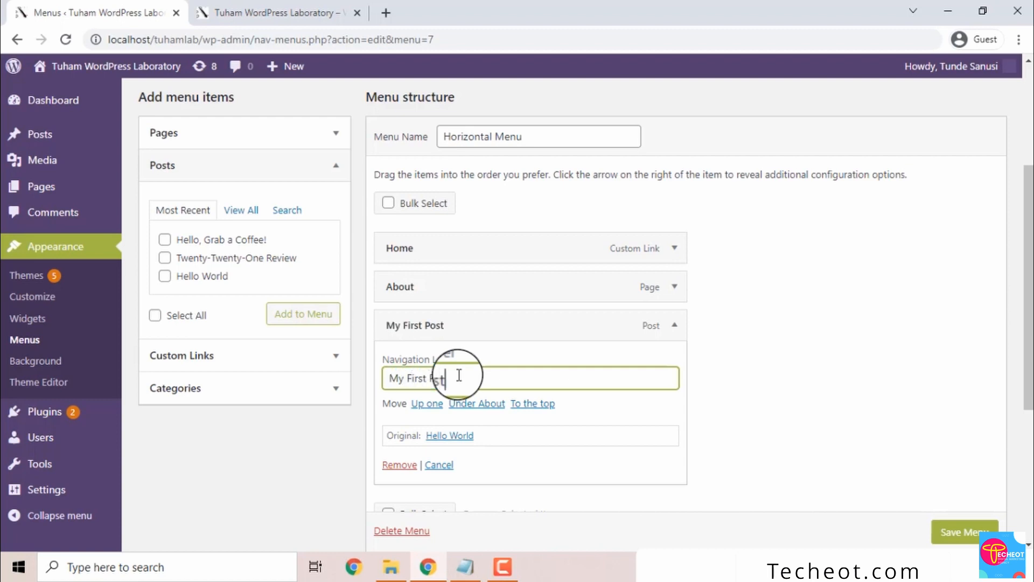
pyautogui.click(677, 326)
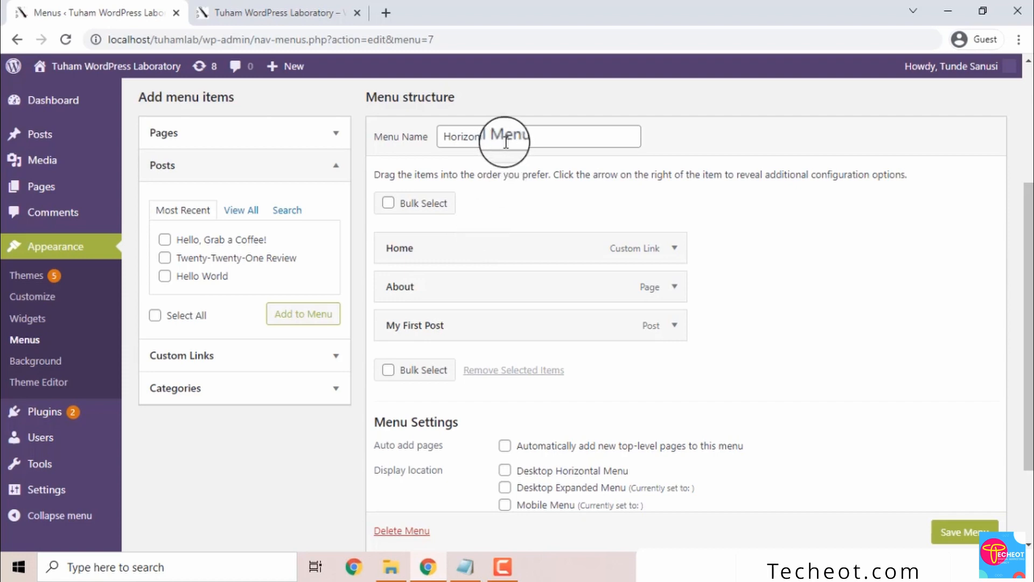
# - Assign the Horizontal Menu to the Desktop Horizontal Menu display location and save it
pyautogui.moveTo(1030, 235); pyautogui.dragTo(1029, 272)
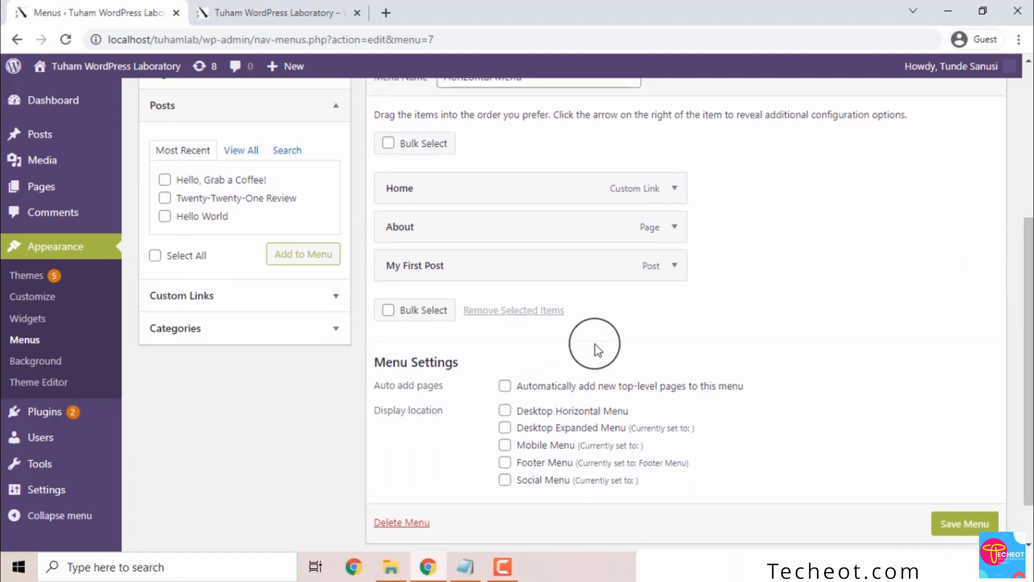
pyautogui.click(501, 410)
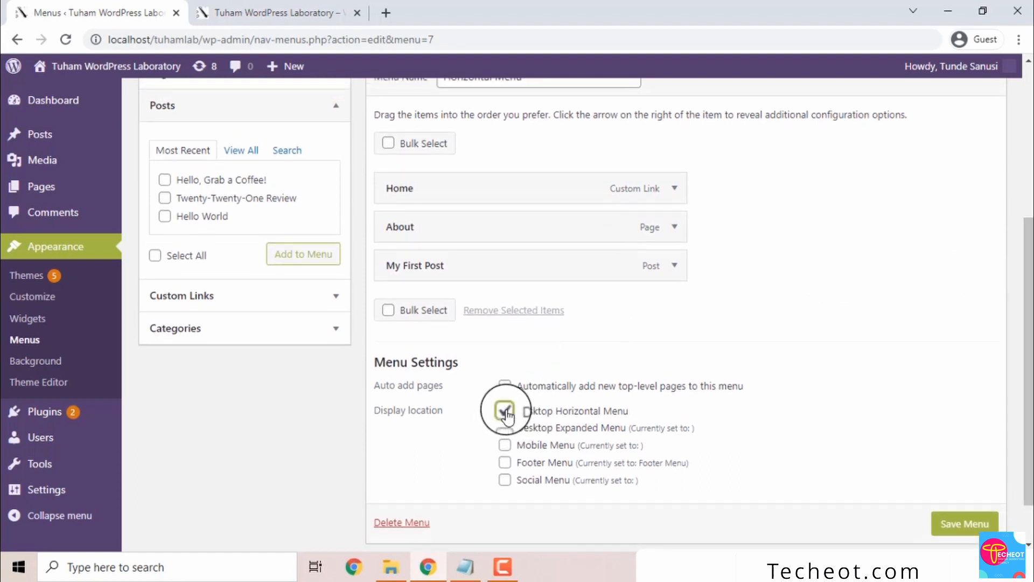
pyautogui.click(974, 524)
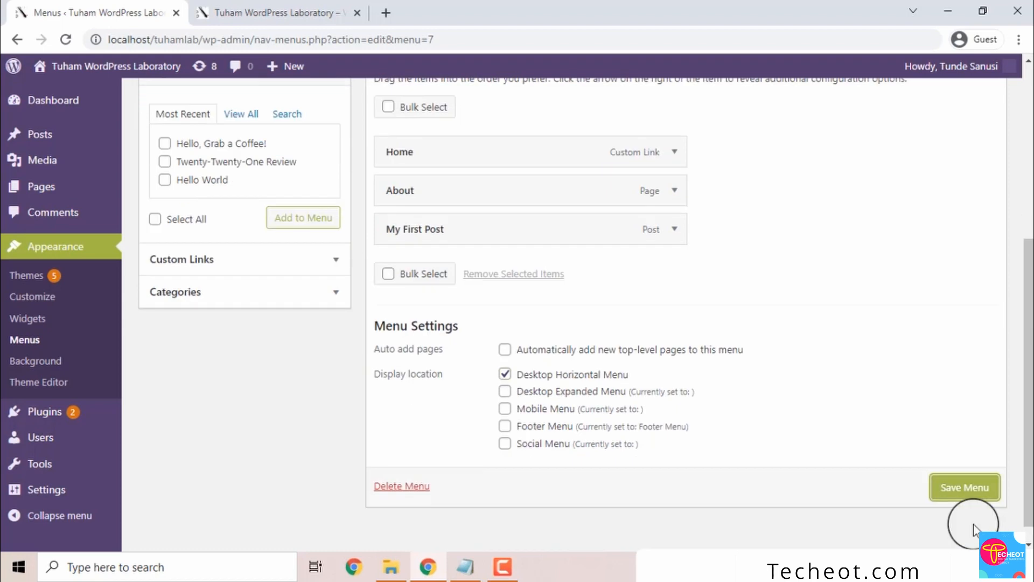
pyautogui.click(961, 489)
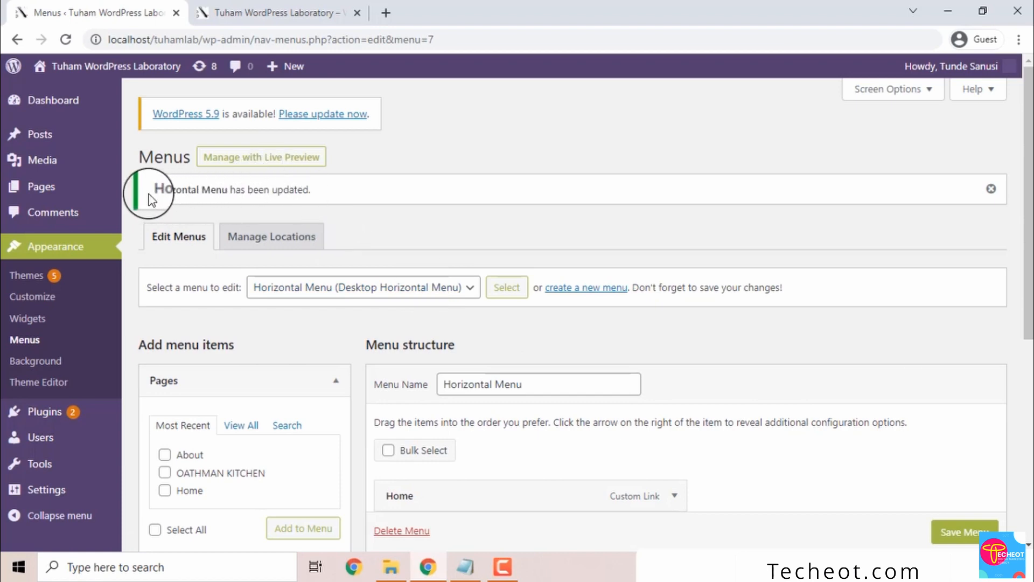
pyautogui.moveTo(149, 194); pyautogui.dragTo(246, 195)
pyautogui.click(330, 188)
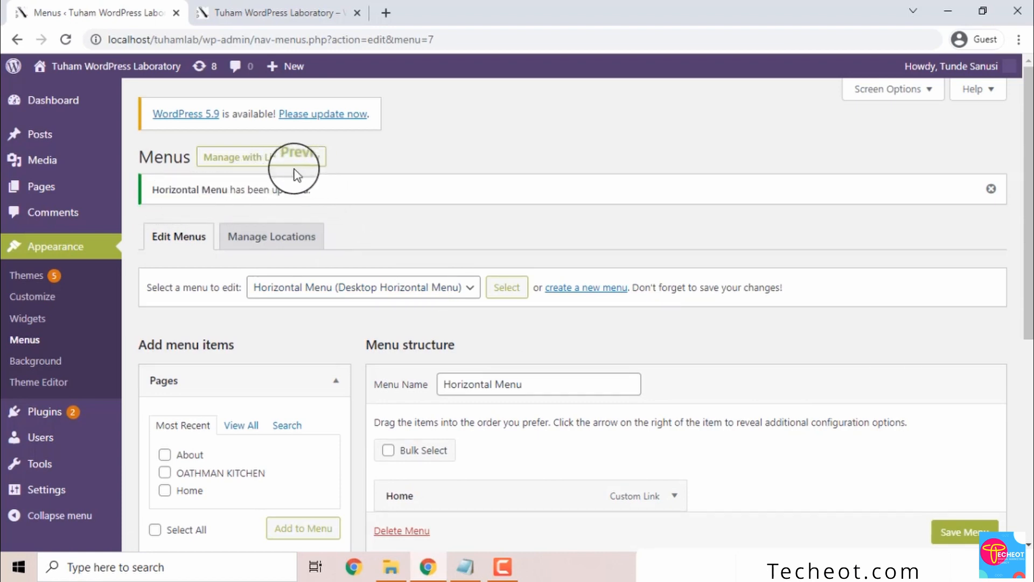
# - Reload the live site's home page and compare its header menu with the items on the Menus editing page
pyautogui.click(245, 6)
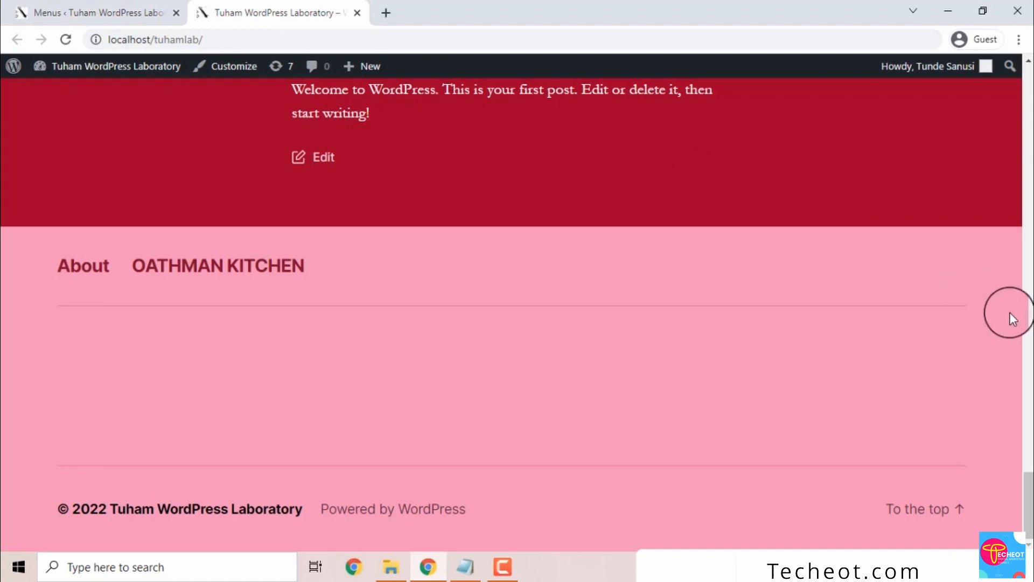
pyautogui.moveTo(1027, 501); pyautogui.dragTo(1026, 49)
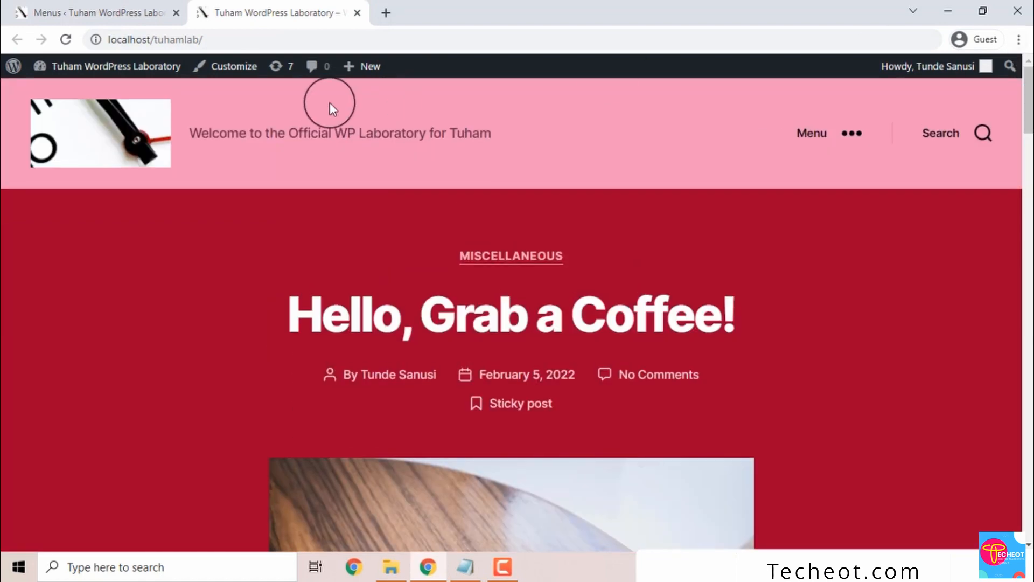
pyautogui.click(65, 39)
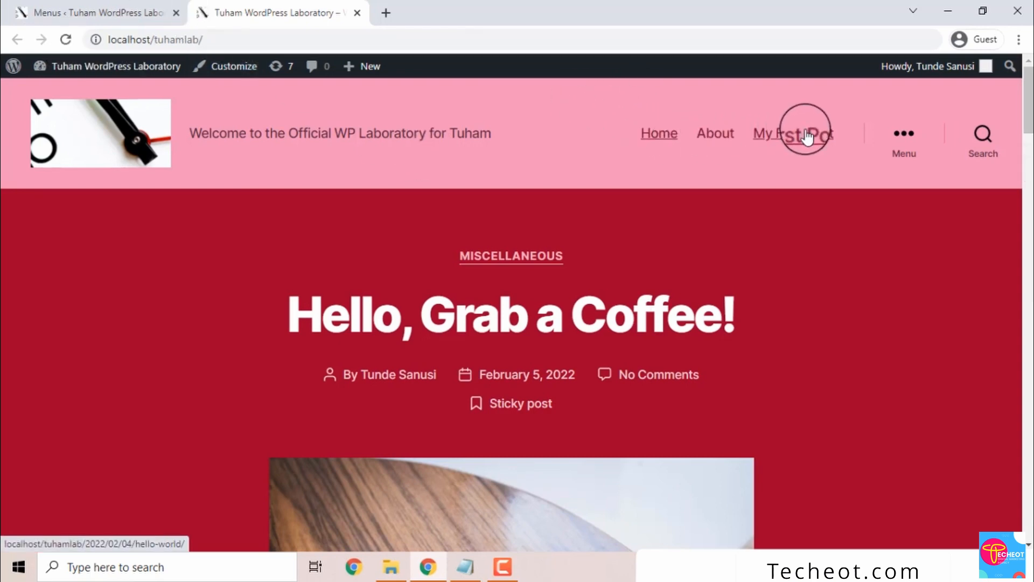
pyautogui.click(134, 12)
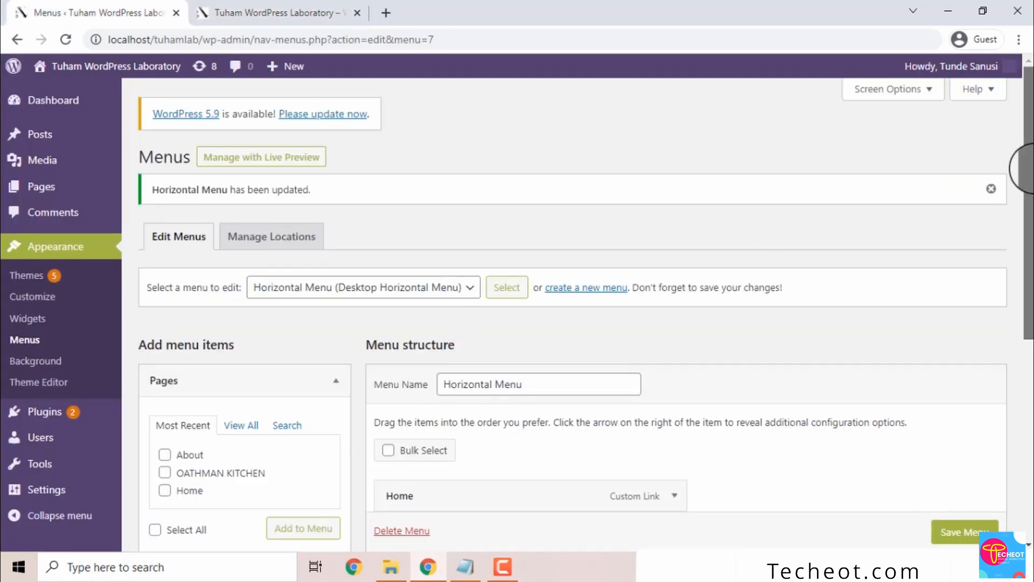
pyautogui.moveTo(1028, 169); pyautogui.dragTo(1029, 281)
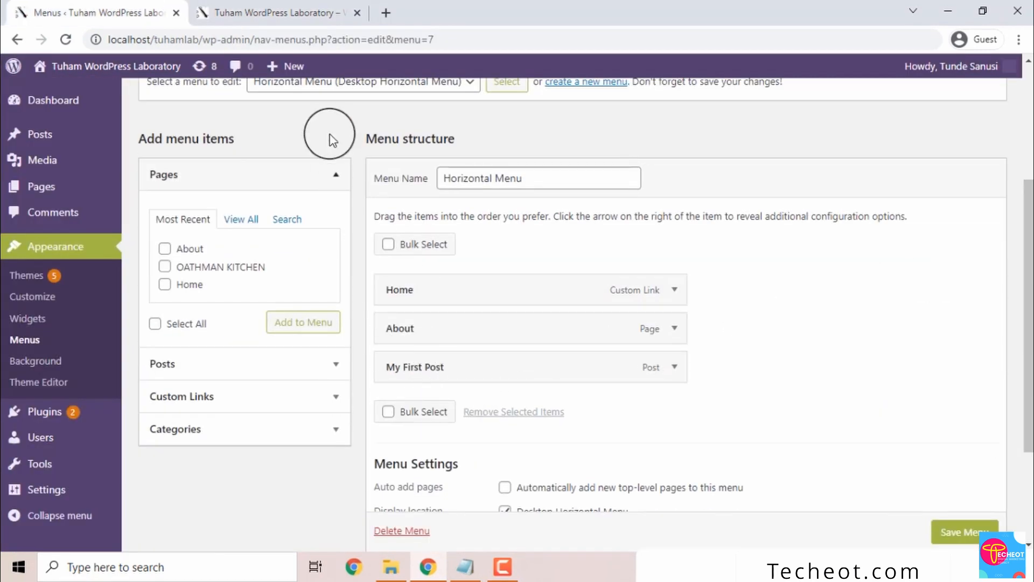
# - Open the My First Post and About links from the live site's header menu and return to the Menus editing page
pyautogui.click(269, 11)
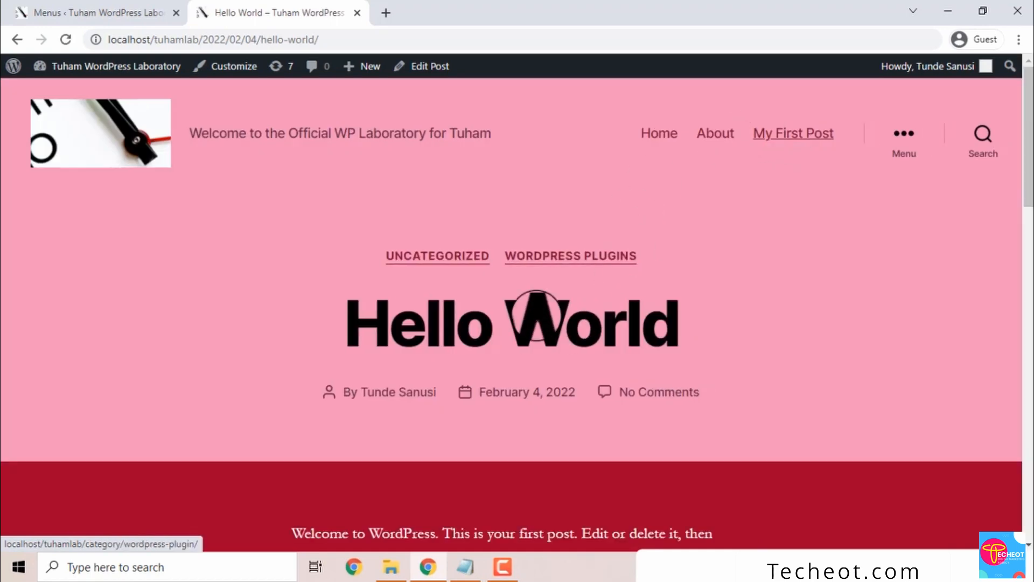
pyautogui.moveTo(1030, 115); pyautogui.dragTo(1029, 62)
pyautogui.click(706, 138)
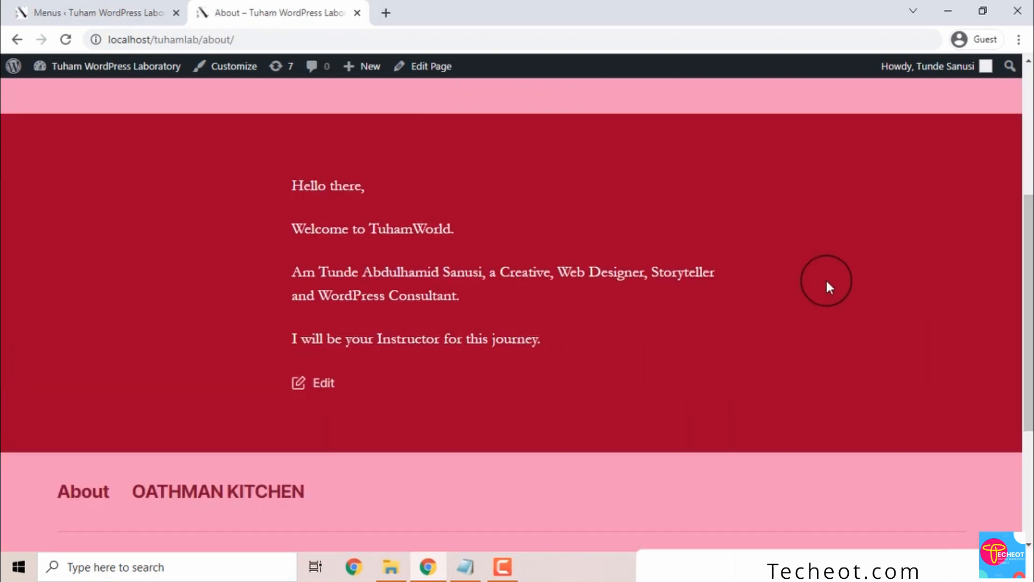
pyautogui.scroll(-5, 826, 280)
pyautogui.click(106, 6)
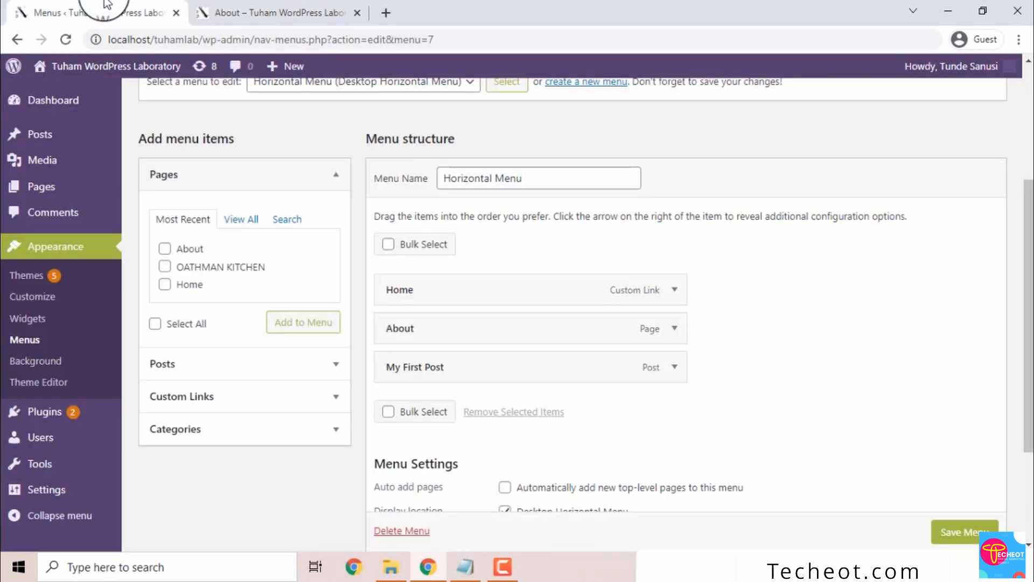
# - Examine the Custom Links and Categories options for adding items to the Horizontal Menu
pyautogui.moveTo(1024, 274); pyautogui.dragTo(1024, 258)
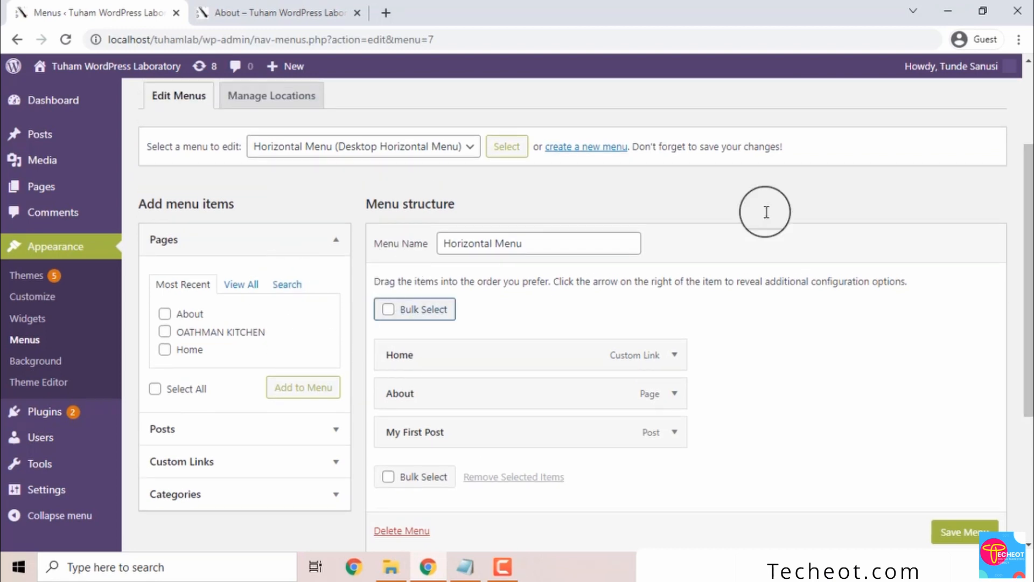
pyautogui.scroll(-2, 1027, 281)
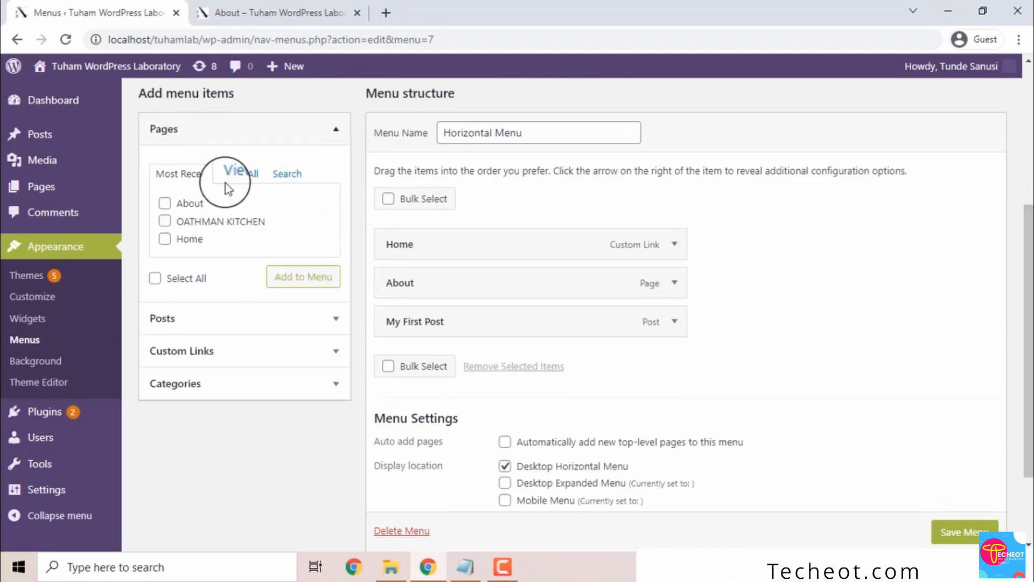
pyautogui.click(215, 350)
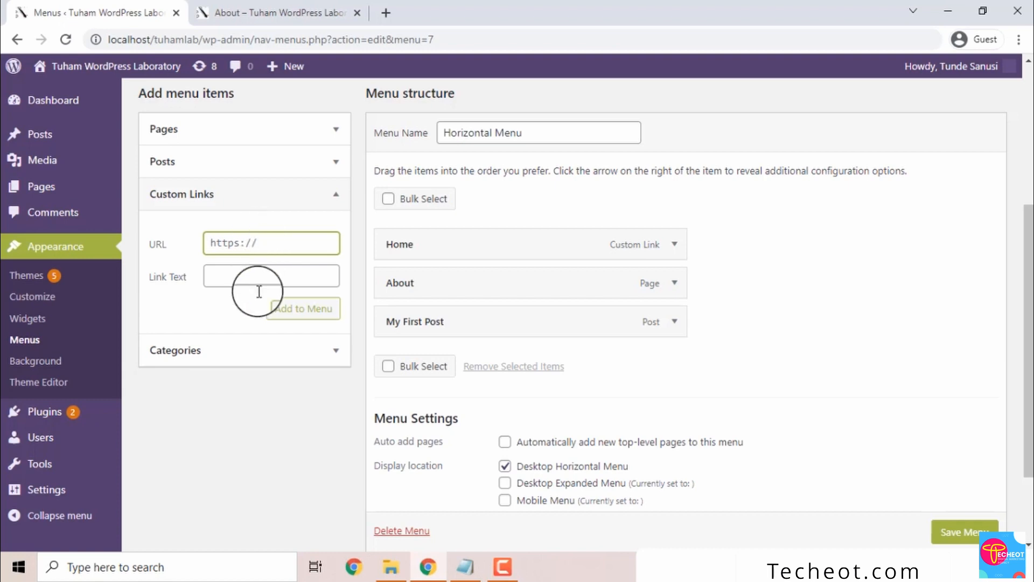
pyautogui.click(195, 341)
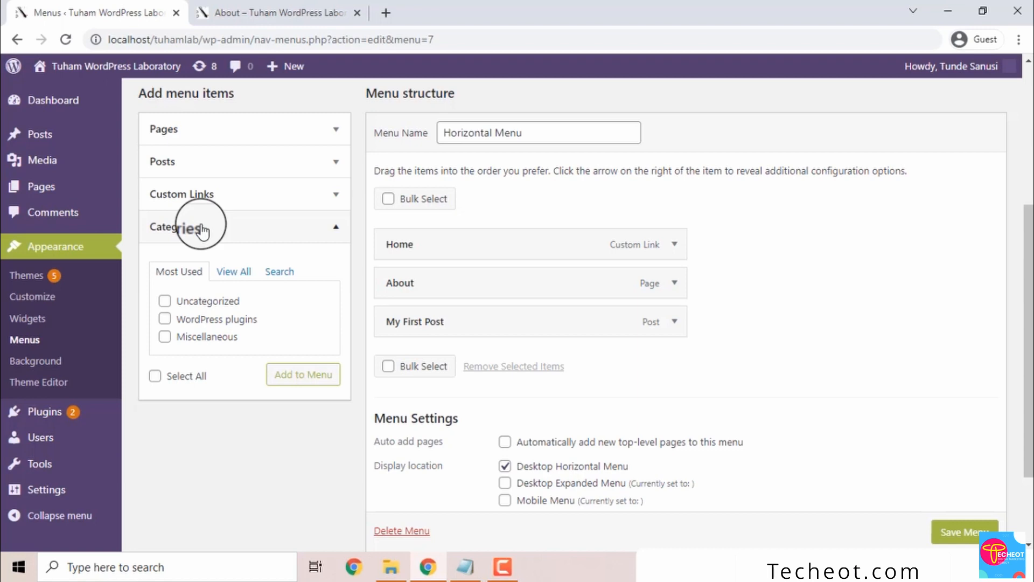
# - Load the Expanded Menu for editing on the Menus page
pyautogui.moveTo(1028, 318); pyautogui.dragTo(1024, 173)
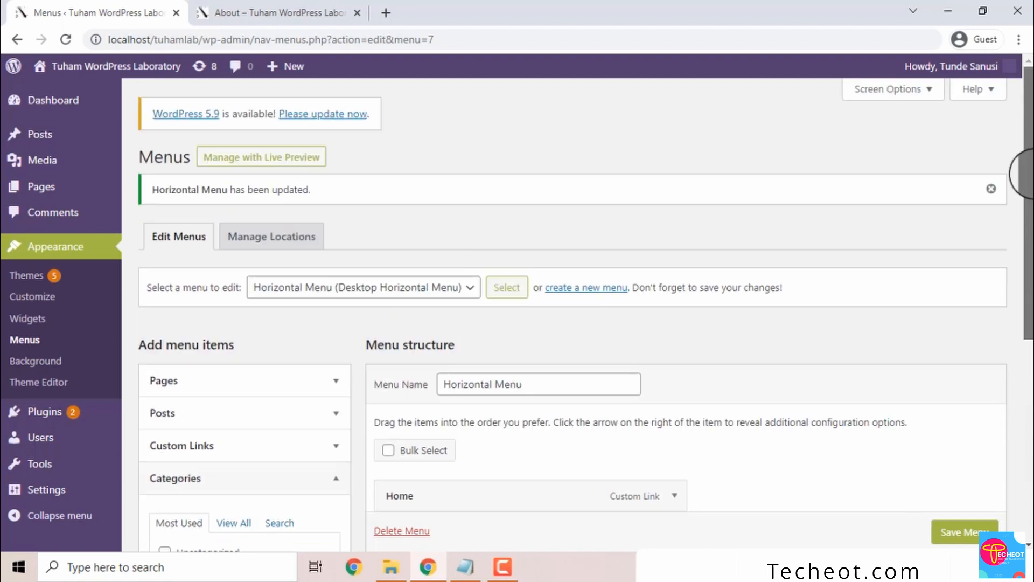
pyautogui.click(391, 288)
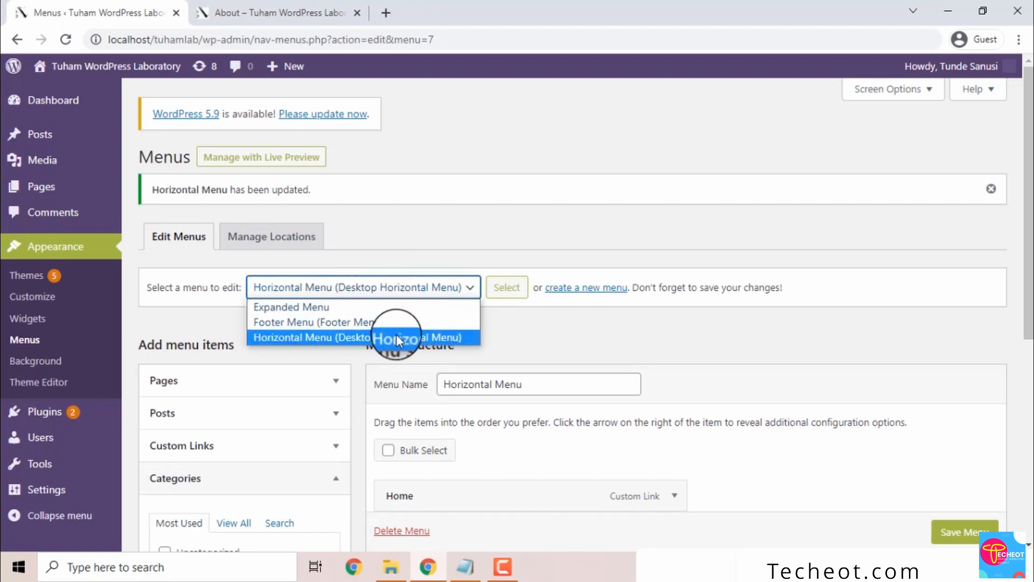
pyautogui.click(343, 307)
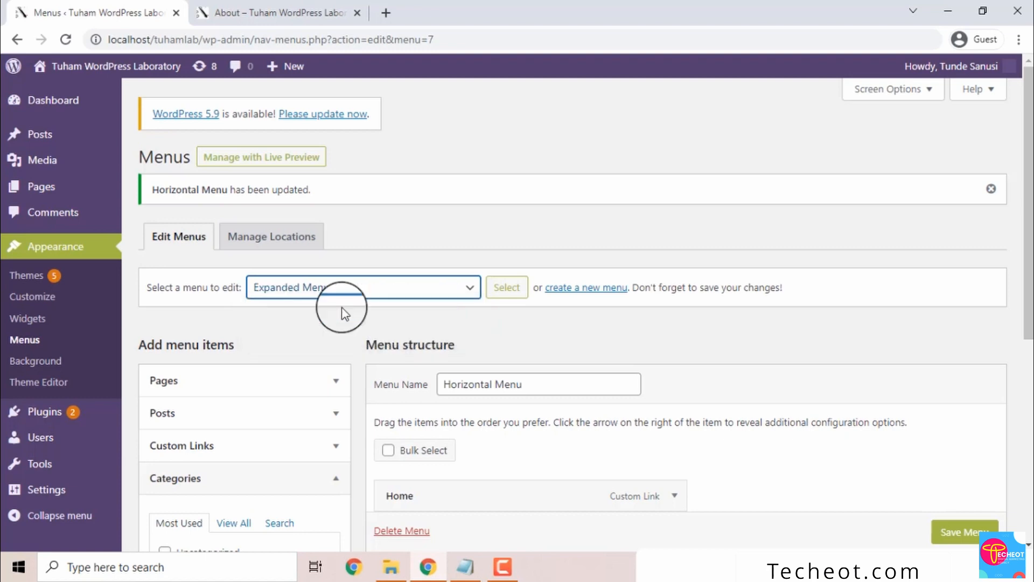
pyautogui.click(513, 285)
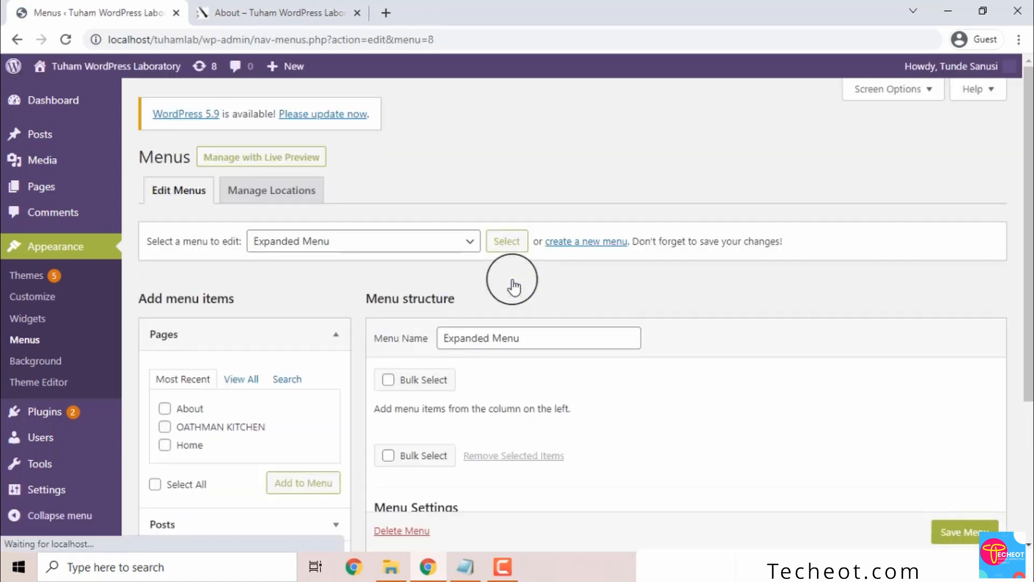
pyautogui.moveTo(1026, 143); pyautogui.dragTo(1025, 257)
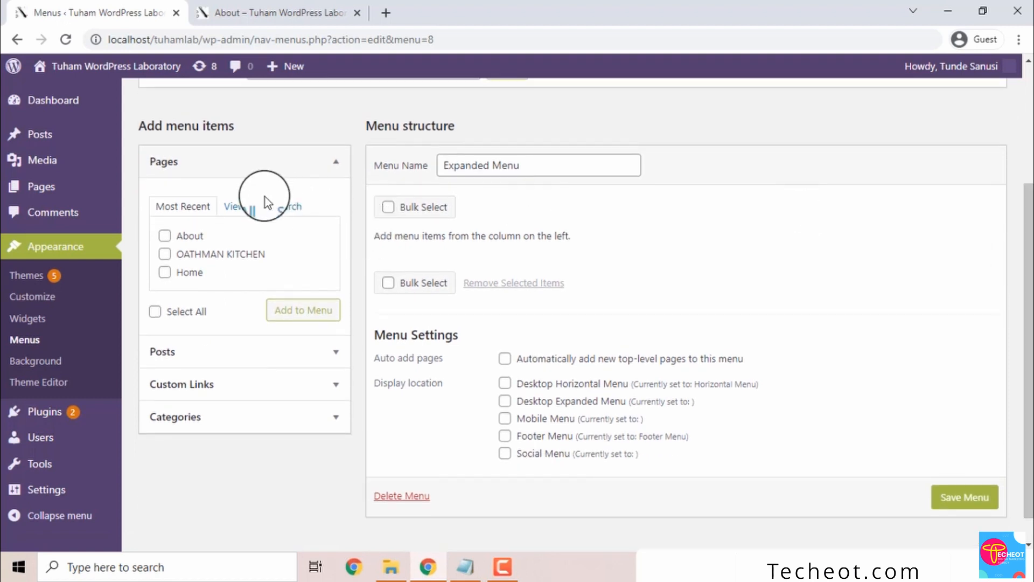
pyautogui.click(285, 163)
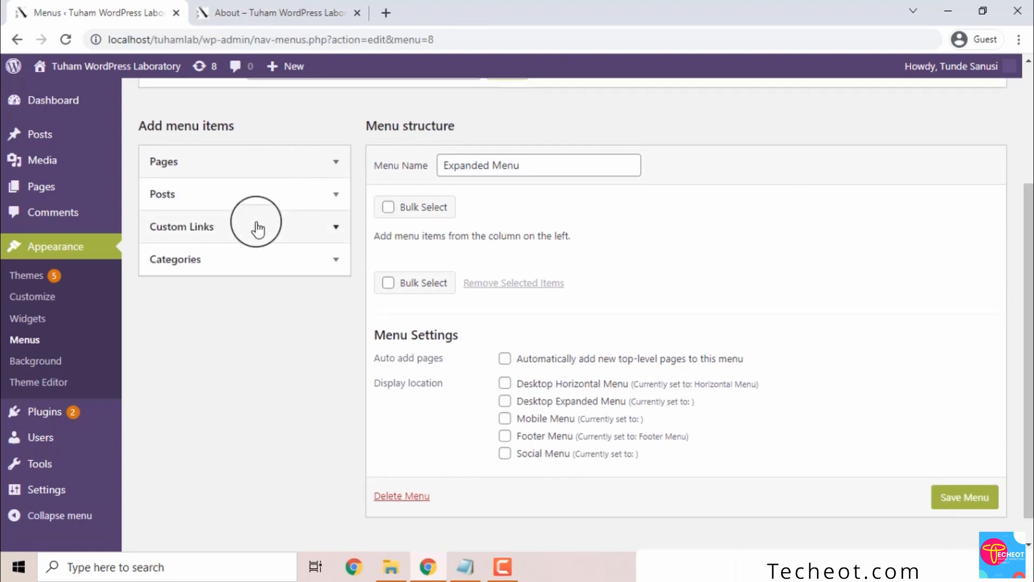
pyautogui.click(239, 234)
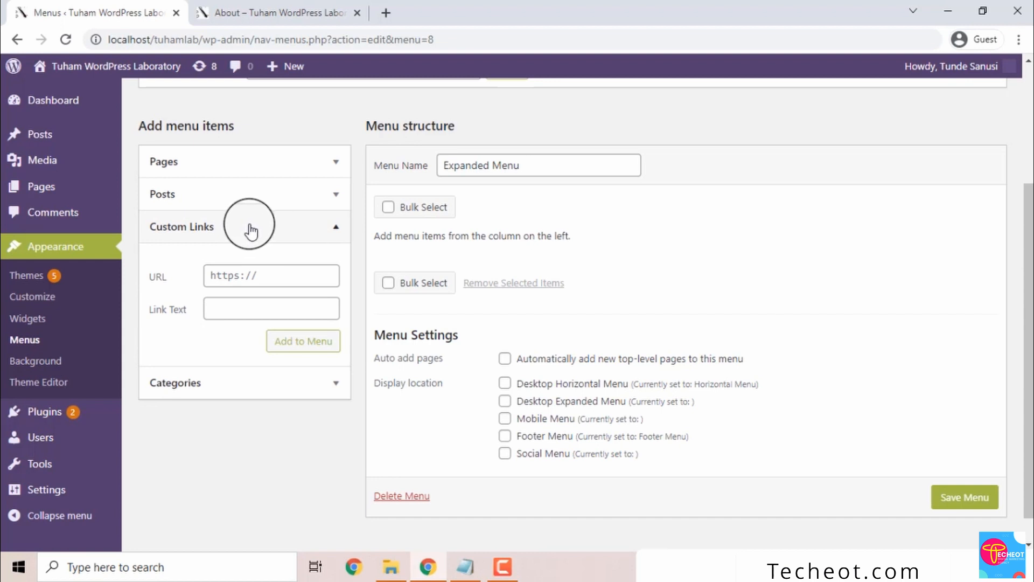
pyautogui.click(246, 271)
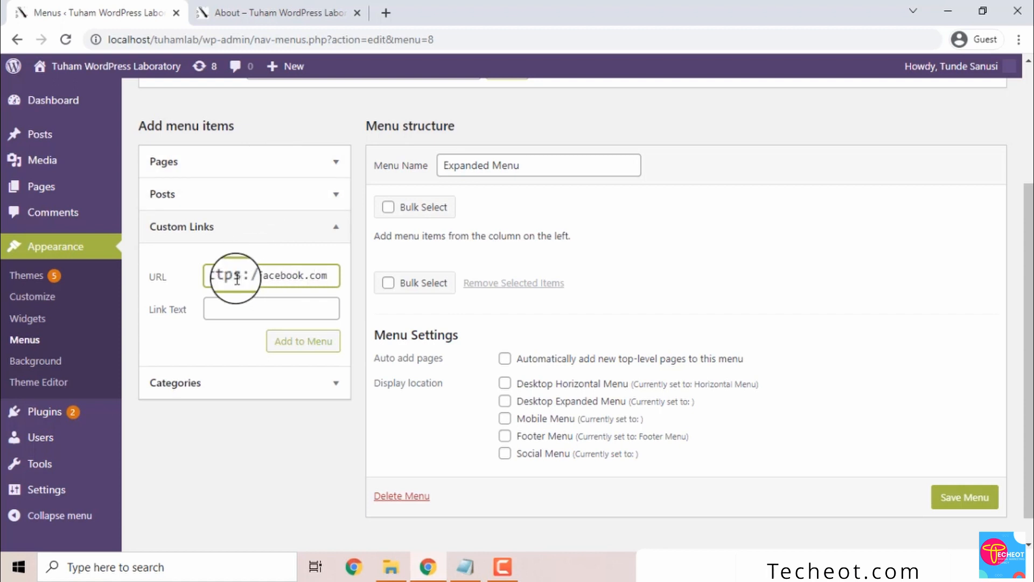
pyautogui.click(223, 311)
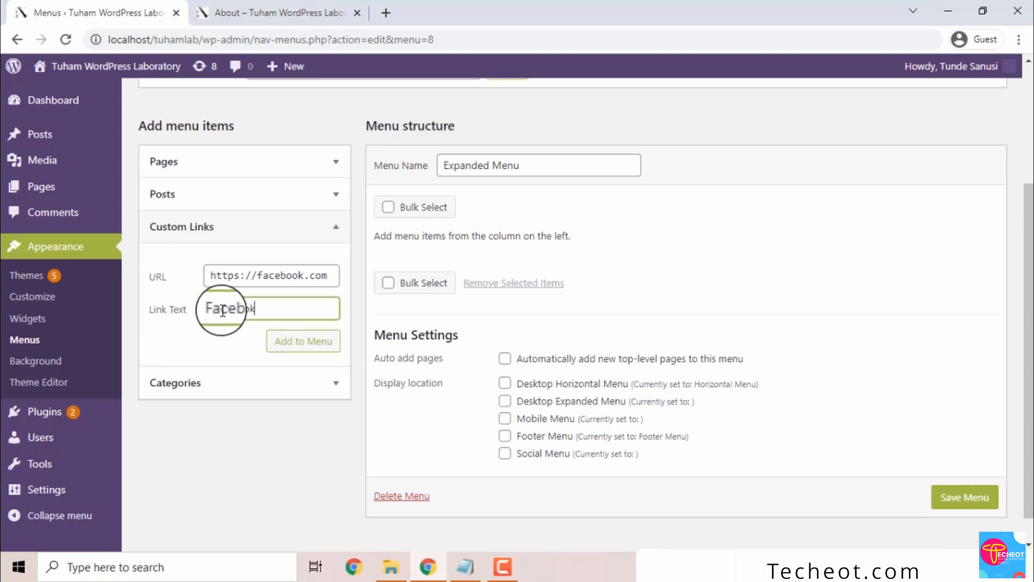
pyautogui.write('Facebook')
pyautogui.click(299, 343)
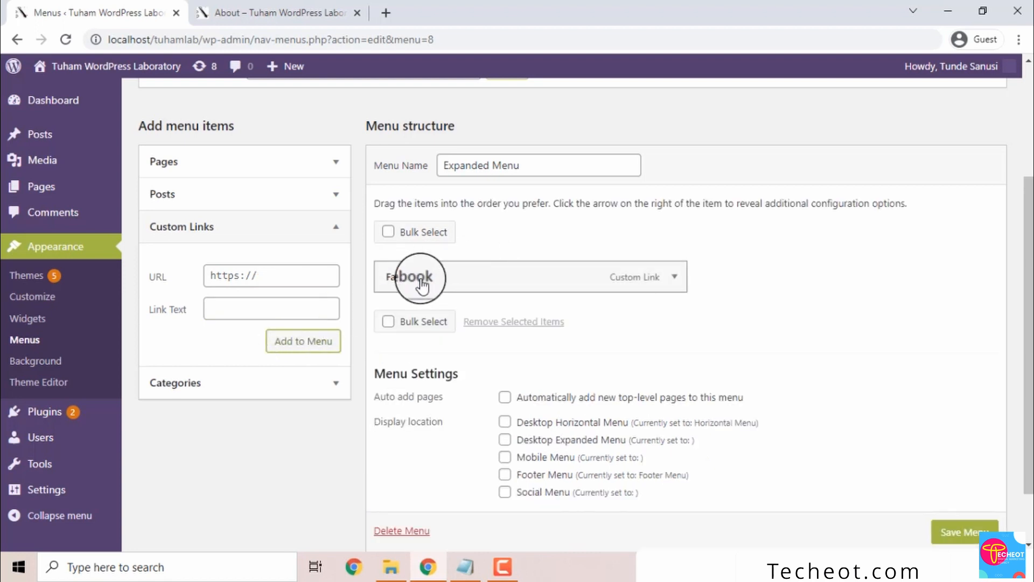
pyautogui.click(235, 270)
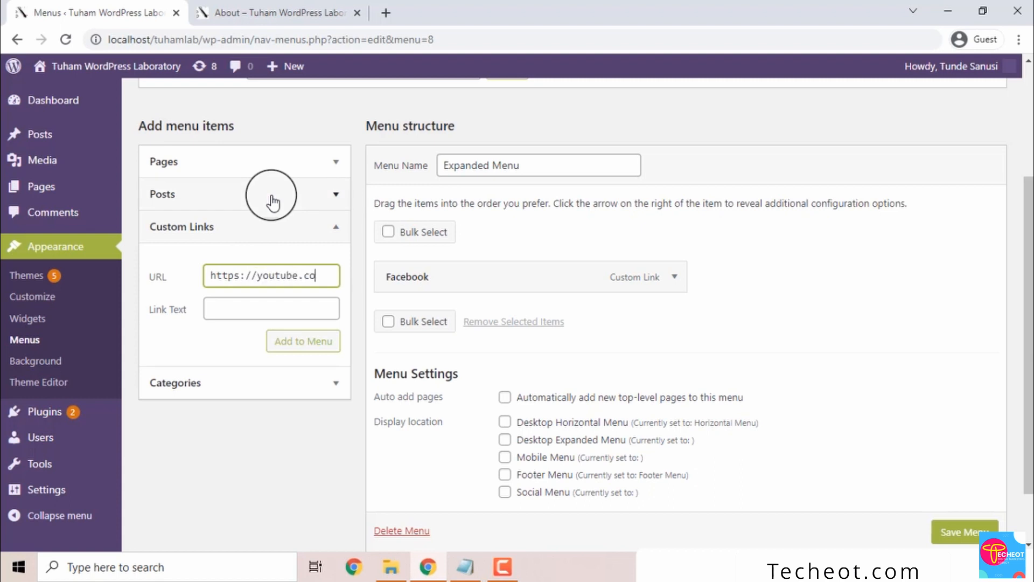
pyautogui.click(246, 311)
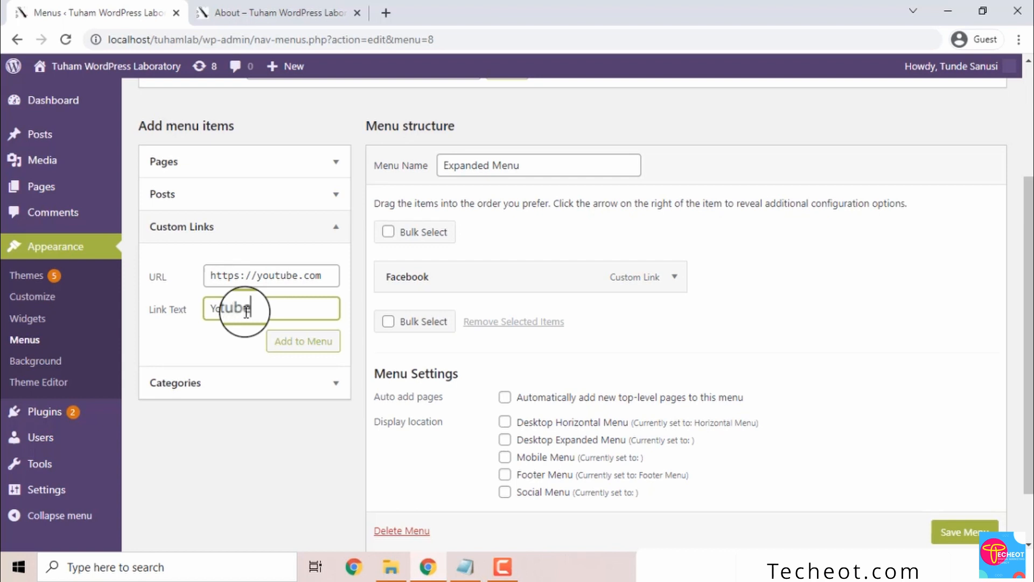
pyautogui.write('Youtube')
pyautogui.click(290, 344)
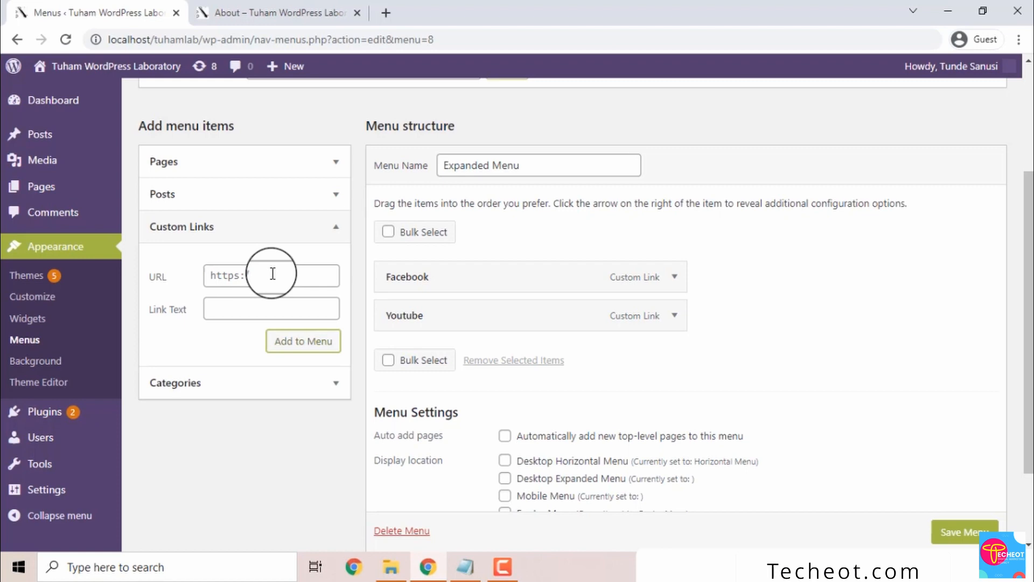
# - Add the WordPress plugins category to the Expanded Menu
pyautogui.click(231, 226)
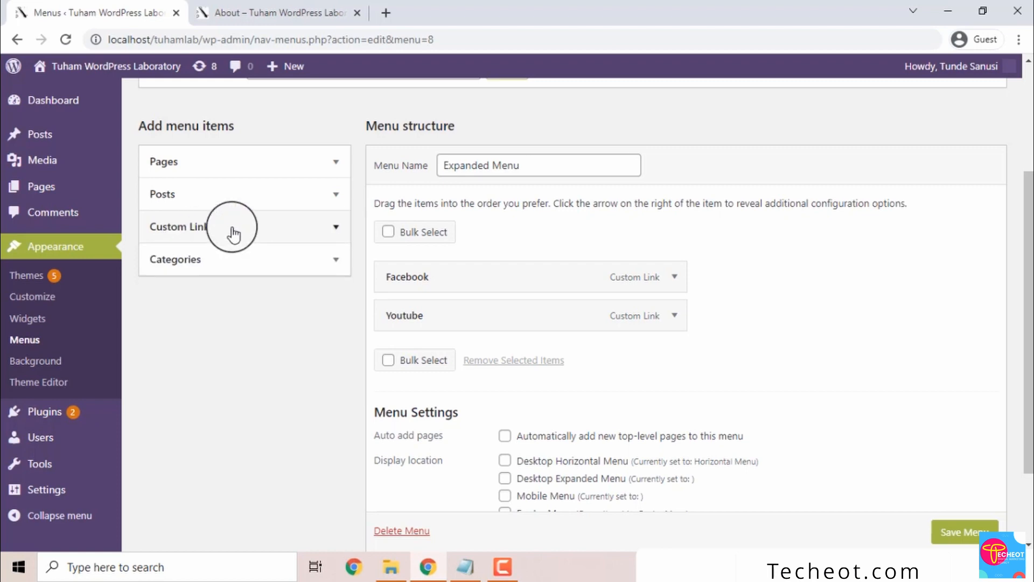
pyautogui.click(237, 268)
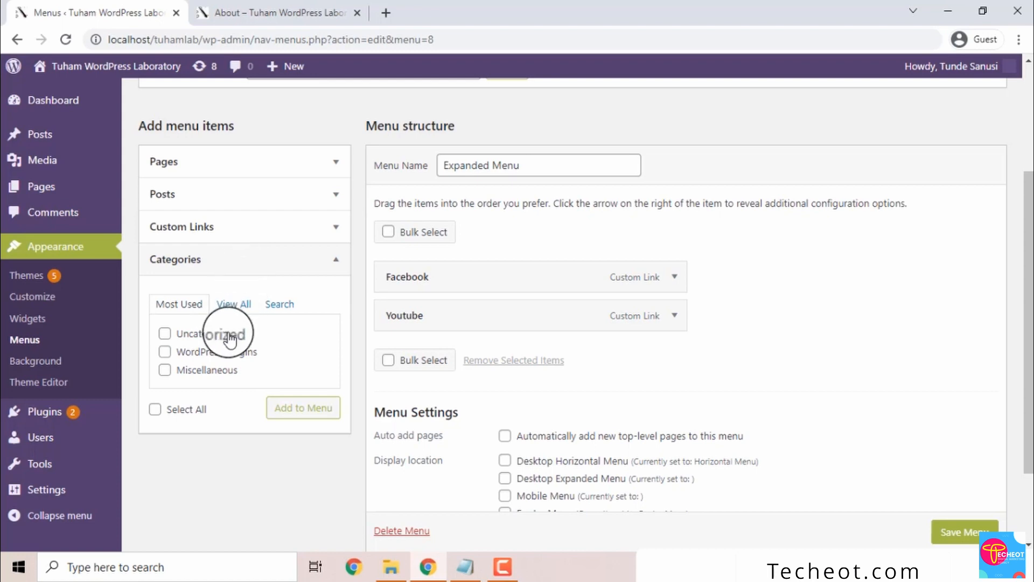
pyautogui.click(167, 352)
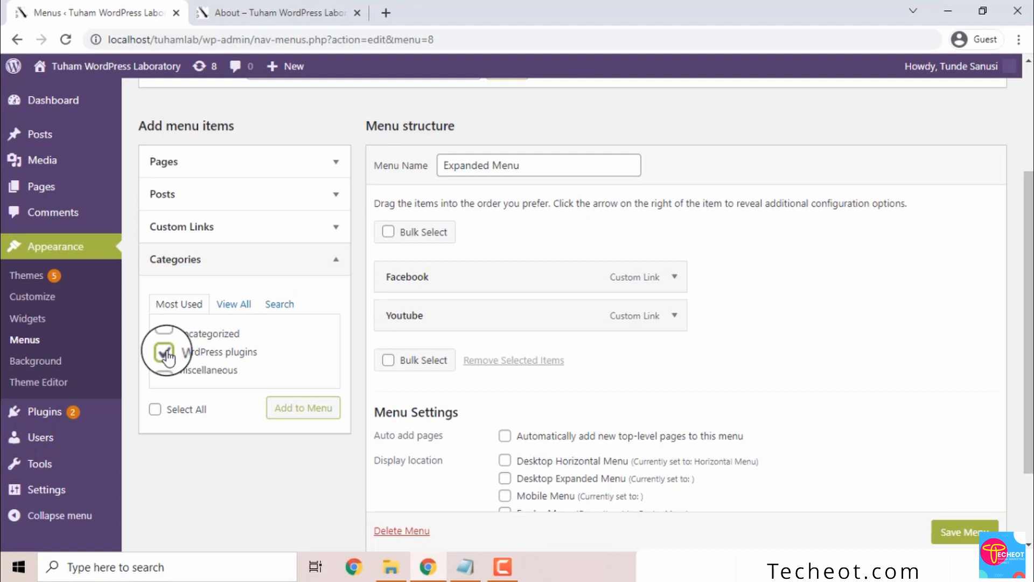
pyautogui.click(314, 408)
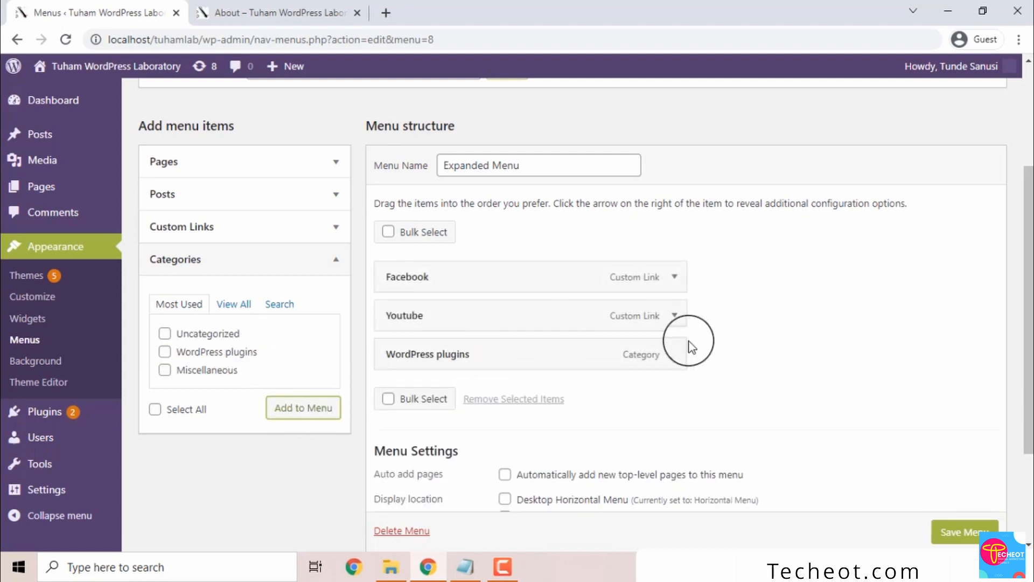
# - Change the WordPress plugins menu item's navigation label to WordPress Plugins Repository and collapse the item
pyautogui.click(674, 354)
pyautogui.click(675, 354)
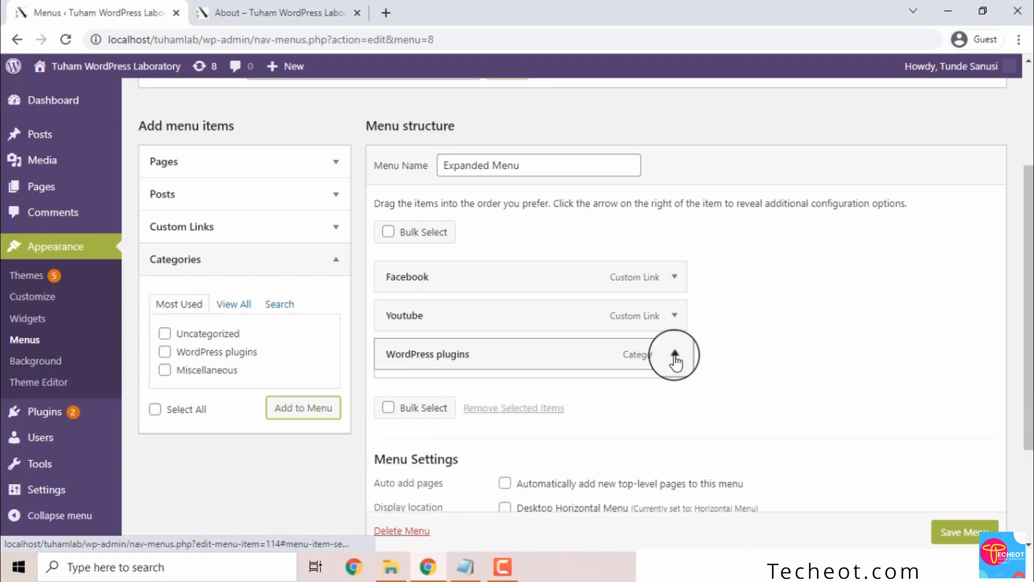
pyautogui.click(675, 355)
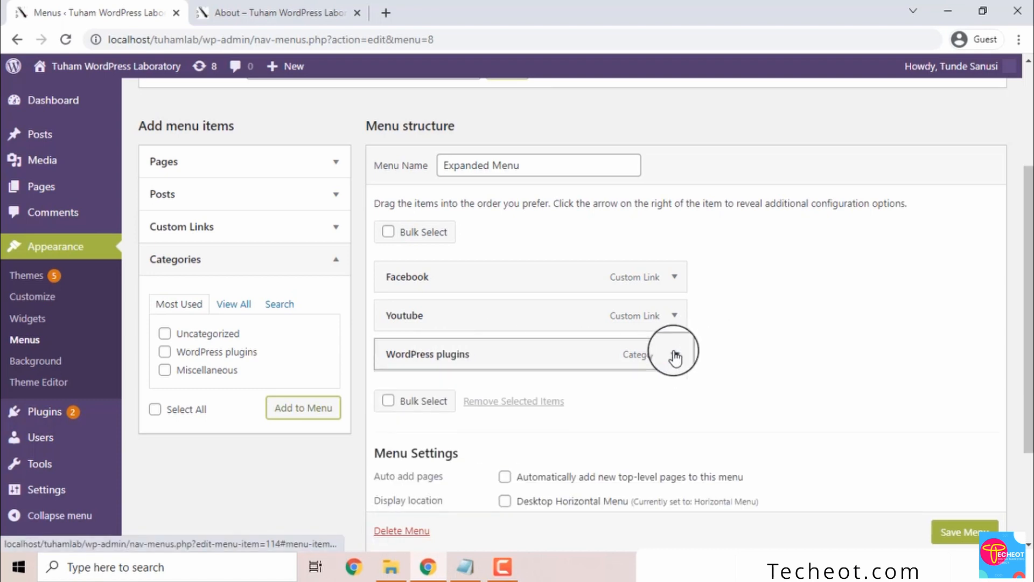
pyautogui.click(674, 354)
pyautogui.click(475, 400)
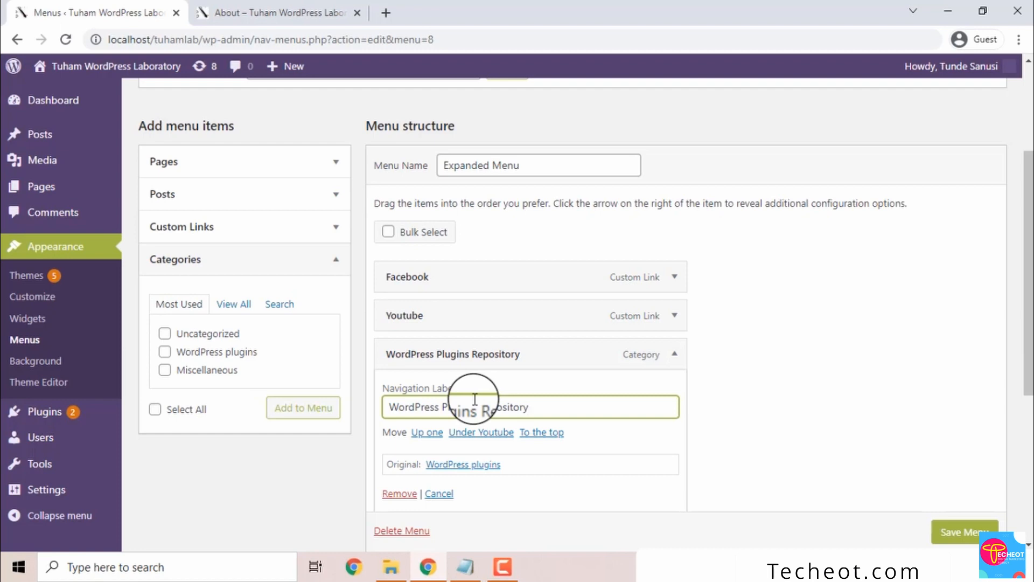
pyautogui.click(675, 354)
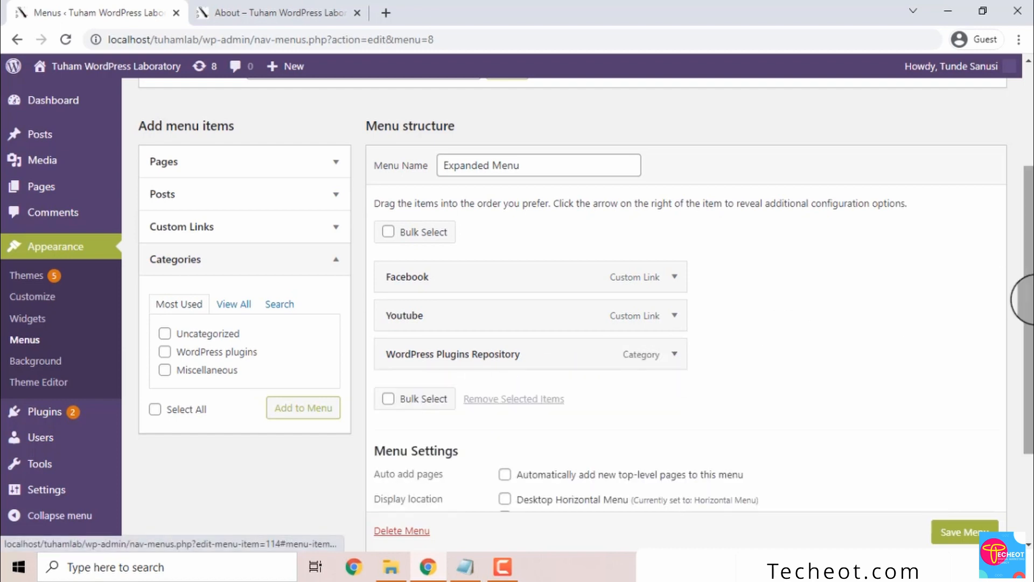
# - Add the WordPress Appearances category from the full category list to the Expanded Menu
pyautogui.click(163, 378)
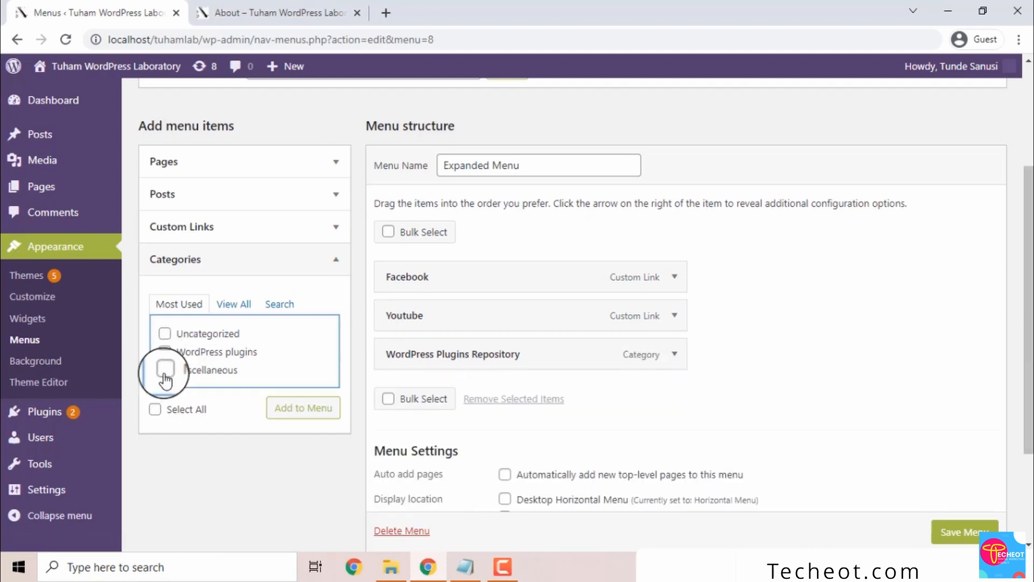
pyautogui.click(165, 371)
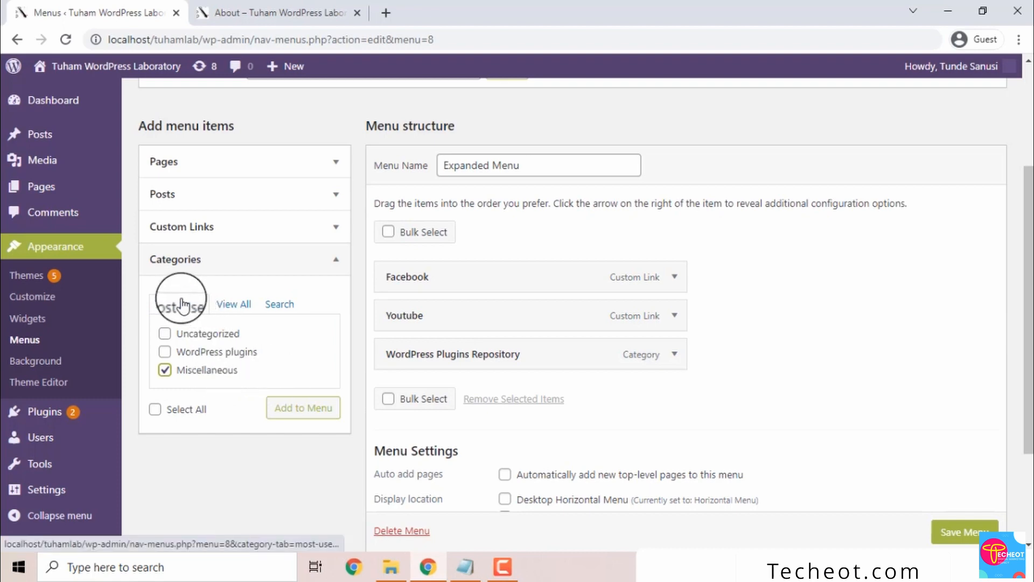
pyautogui.click(238, 313)
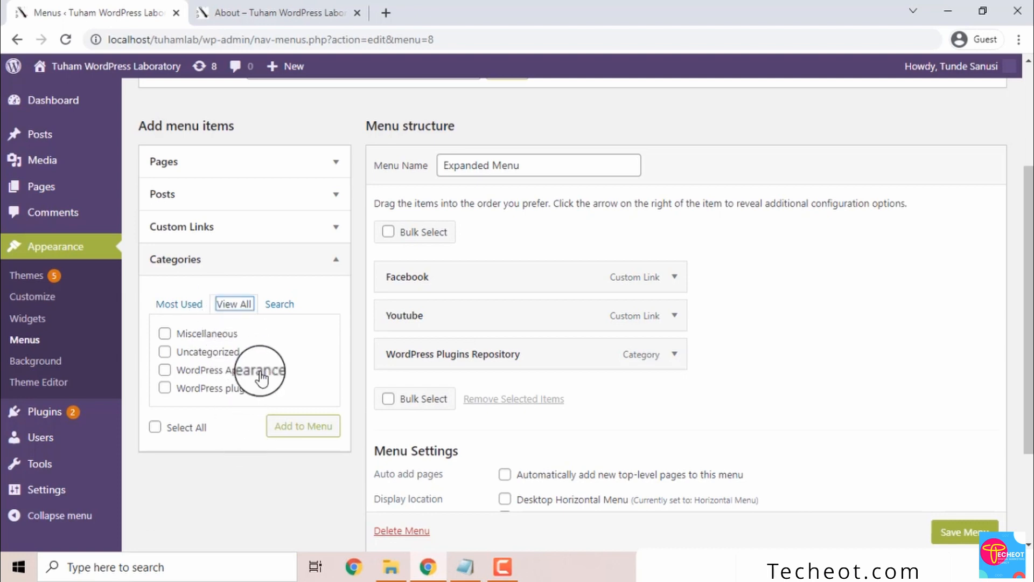
pyautogui.click(221, 377)
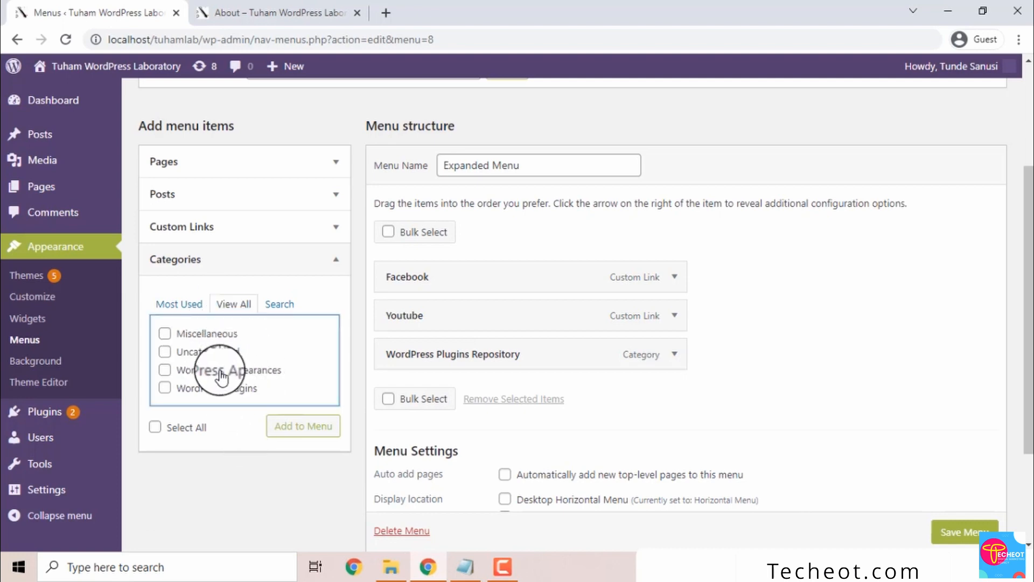
pyautogui.click(221, 377)
pyautogui.click(306, 428)
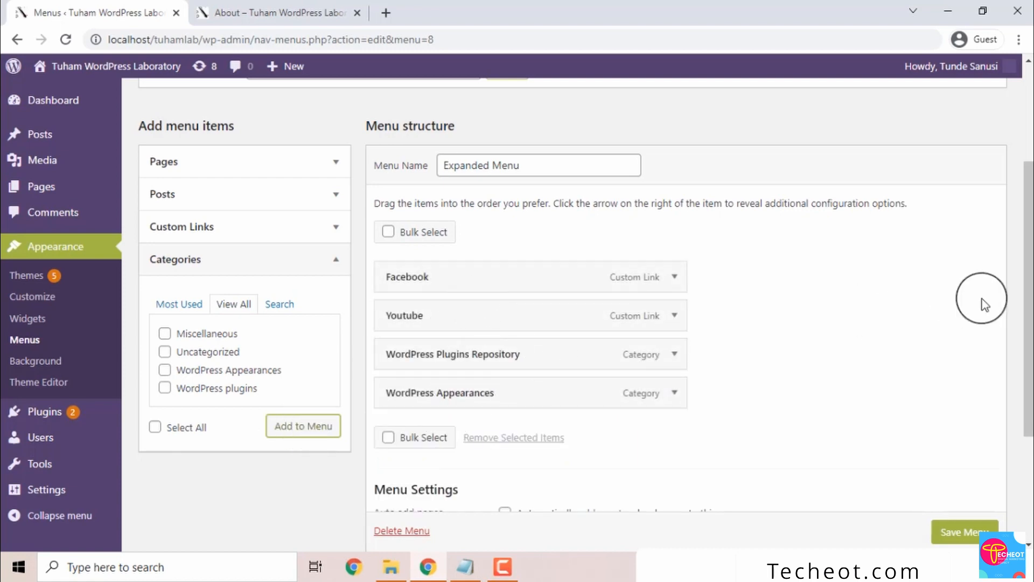
# - Assign the Expanded Menu to the Desktop Expanded Menu display location and save the menu
pyautogui.scroll(-1, 982, 305)
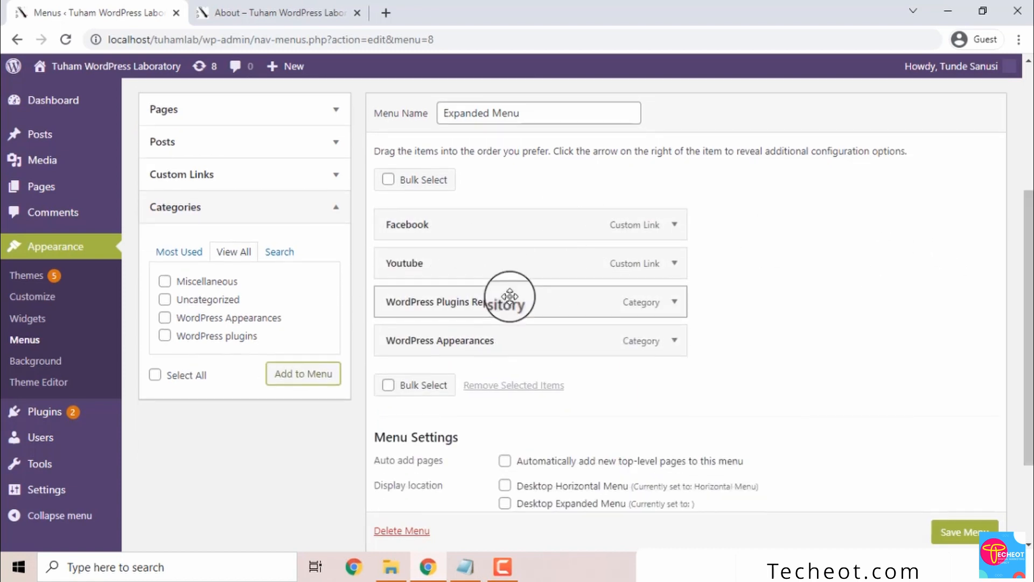
pyautogui.moveTo(1033, 253); pyautogui.dragTo(1033, 254)
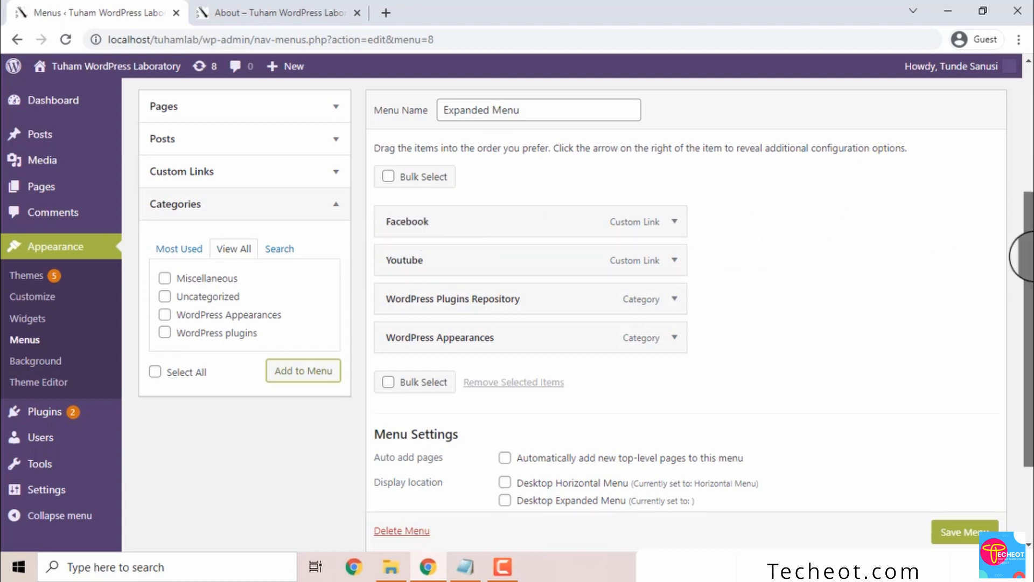
pyautogui.moveTo(1024, 258); pyautogui.dragTo(1024, 317)
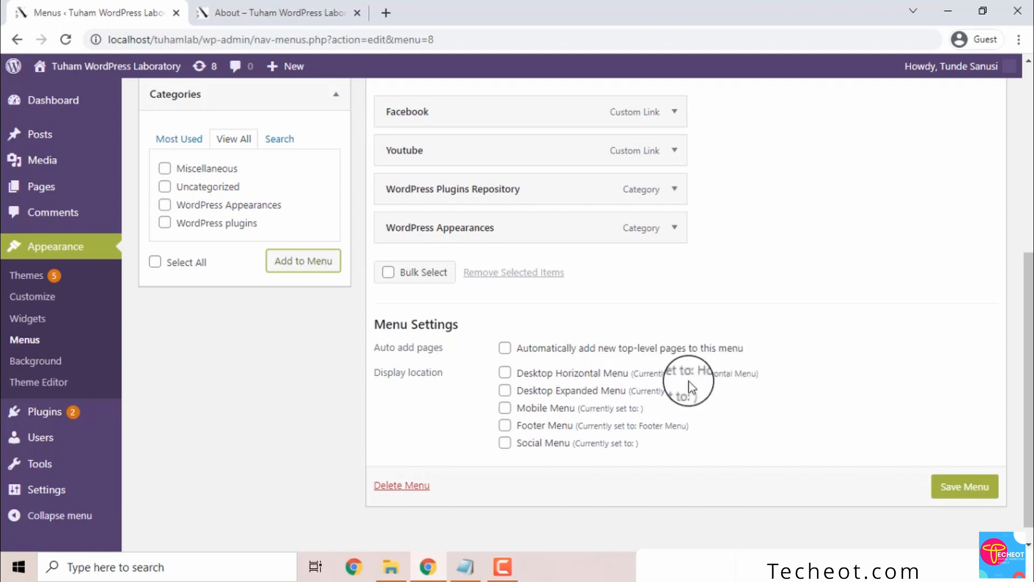
pyautogui.moveTo(699, 374); pyautogui.dragTo(751, 373)
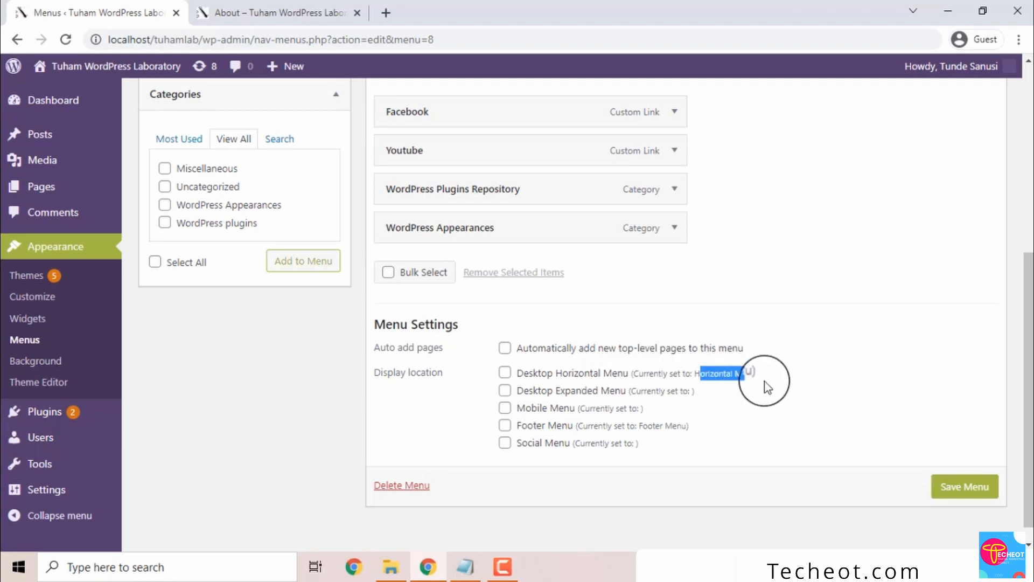
pyautogui.click(754, 377)
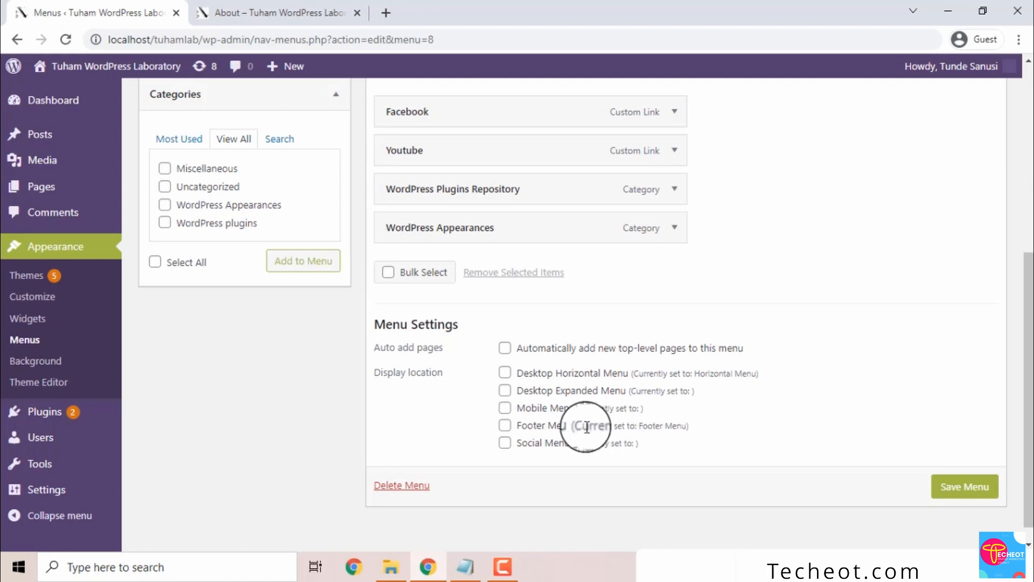
pyautogui.moveTo(578, 426); pyautogui.dragTo(666, 426)
pyautogui.click(666, 426)
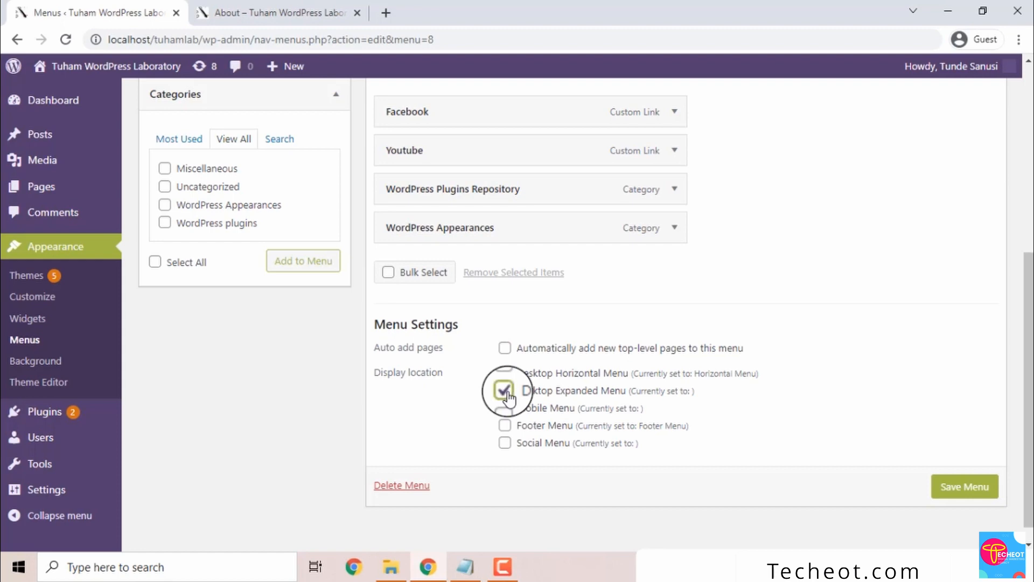
pyautogui.click(979, 488)
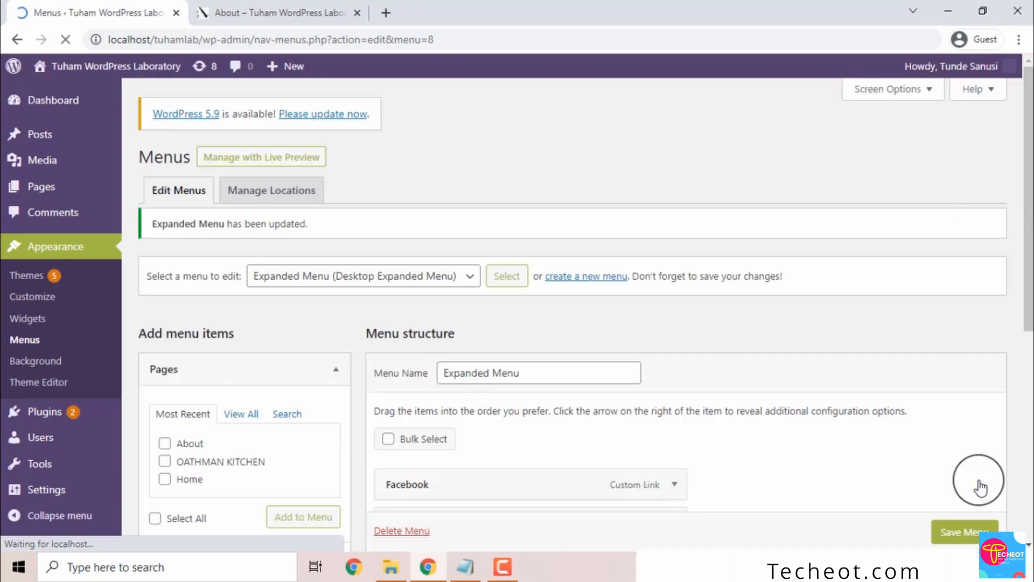
# - Check the Expanded Menu's display location setting, and load the live site's home page to view its header navigation
pyautogui.moveTo(1027, 227); pyautogui.dragTo(1020, 416)
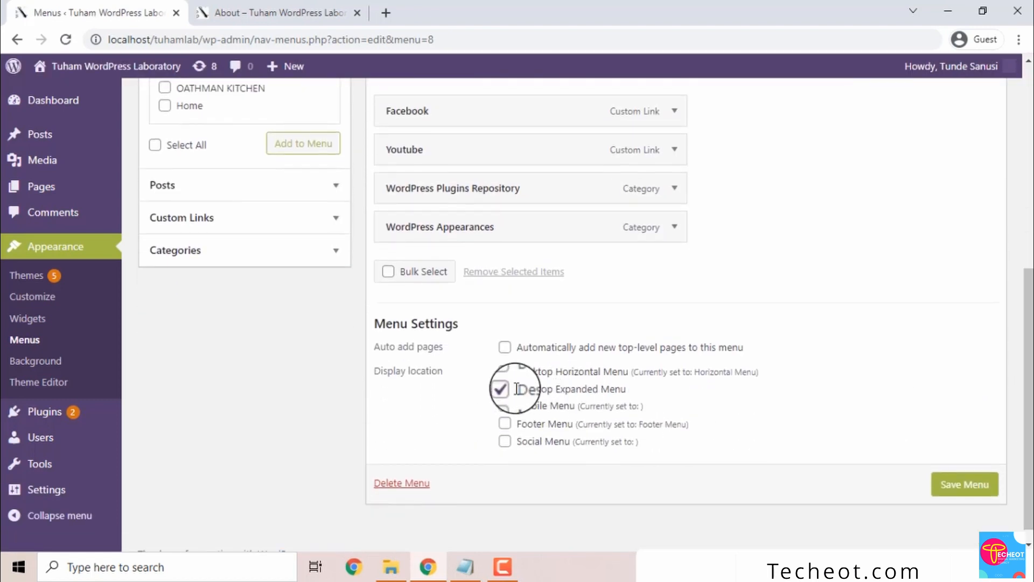
pyautogui.click(263, 7)
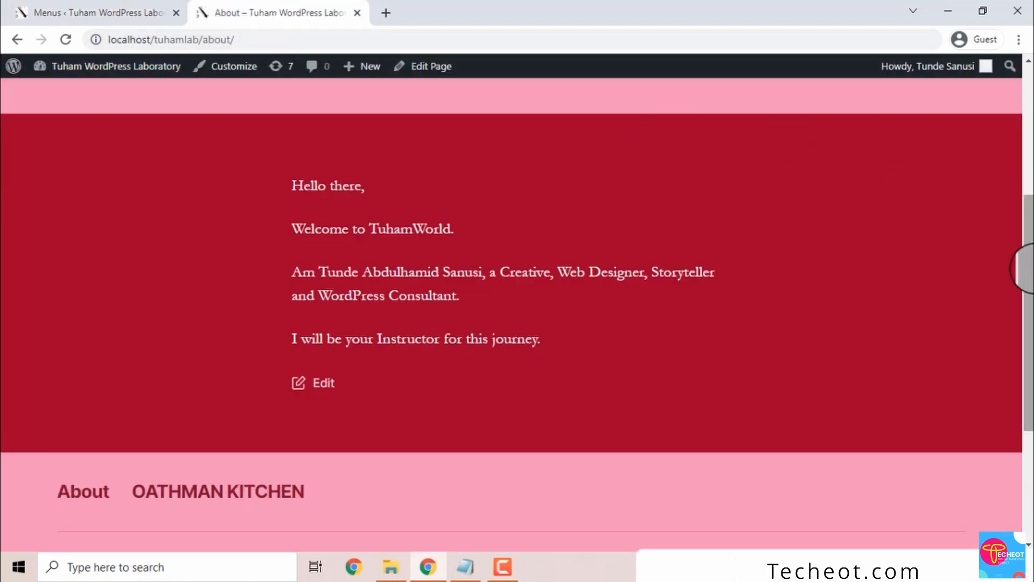
pyautogui.moveTo(1027, 266); pyautogui.dragTo(1022, 77)
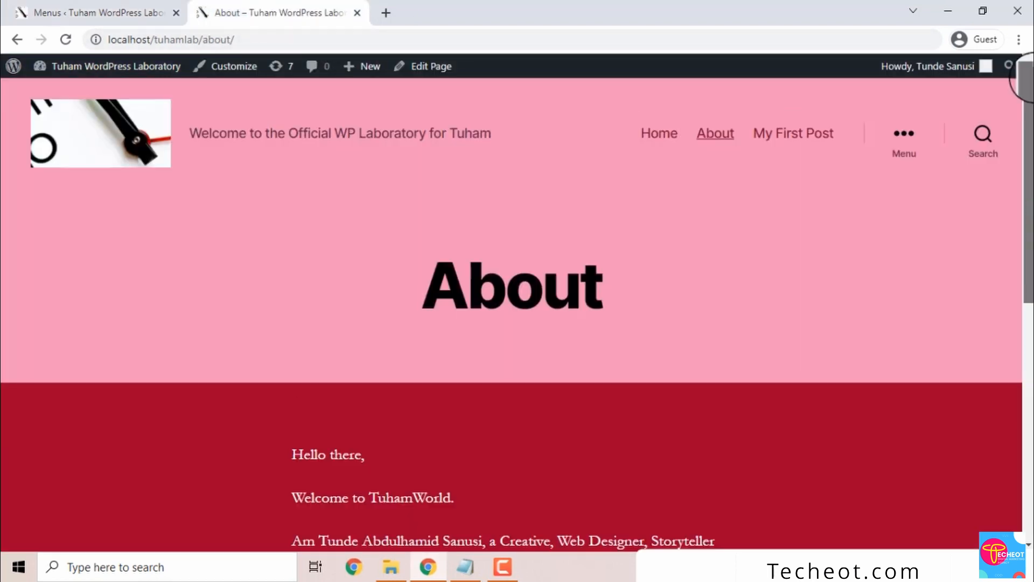
pyautogui.click(129, 144)
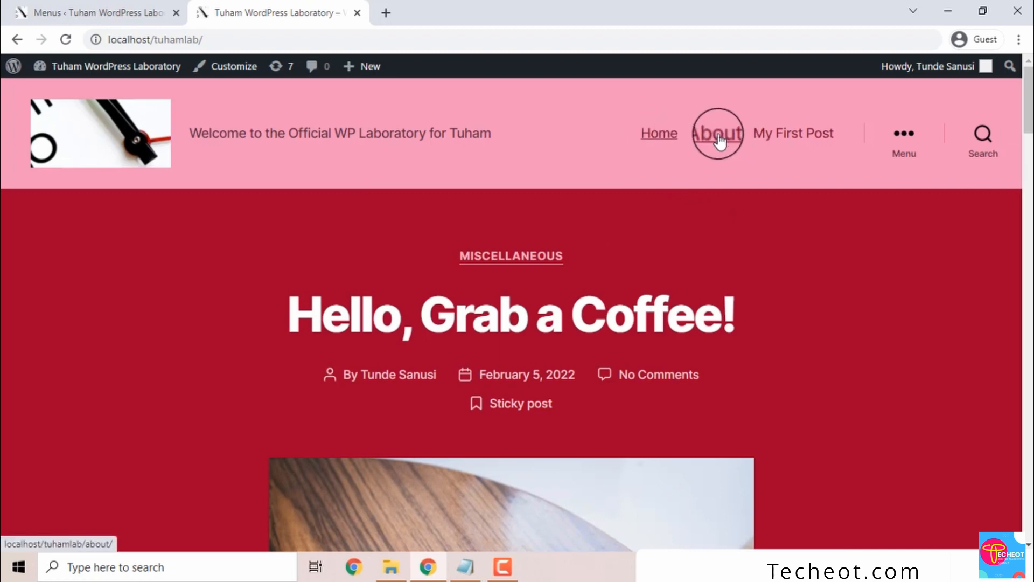
pyautogui.moveTo(1027, 102)
pyautogui.mouseDown()
pyautogui.moveTo(1016, 487)
pyautogui.moveTo(1027, 91)
pyautogui.mouseUp()
# - Review the Expanded Menu's items in the menu editor, and view the expanded menu on the live home page before closing it
pyautogui.click(22, 7)
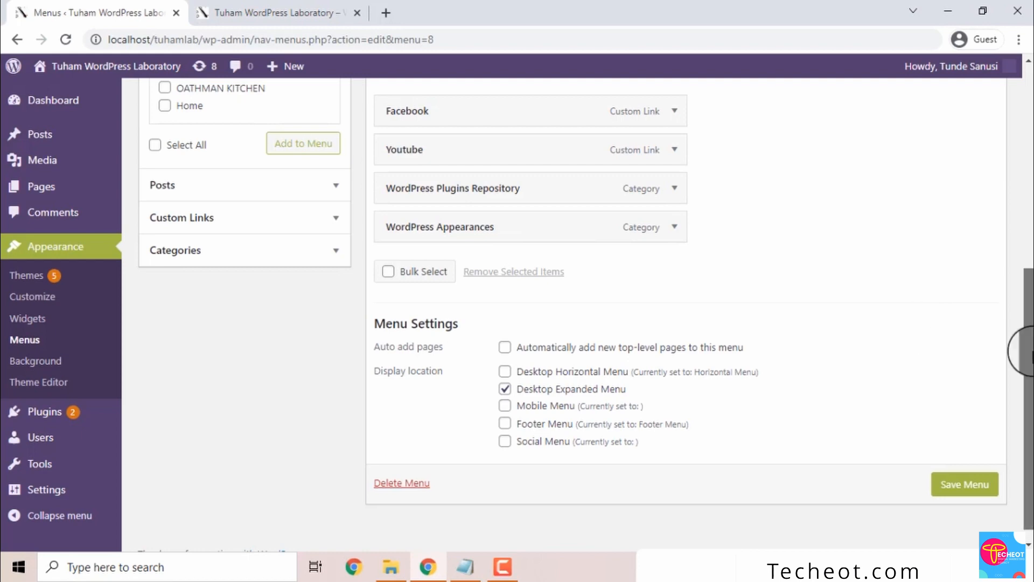
pyautogui.moveTo(1026, 345); pyautogui.dragTo(1028, 213)
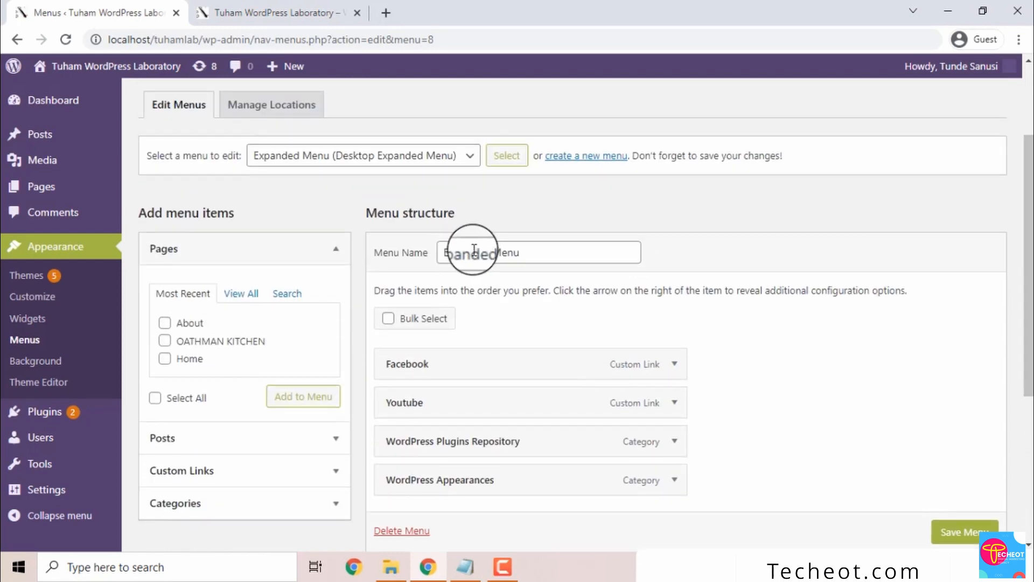
pyautogui.click(312, 8)
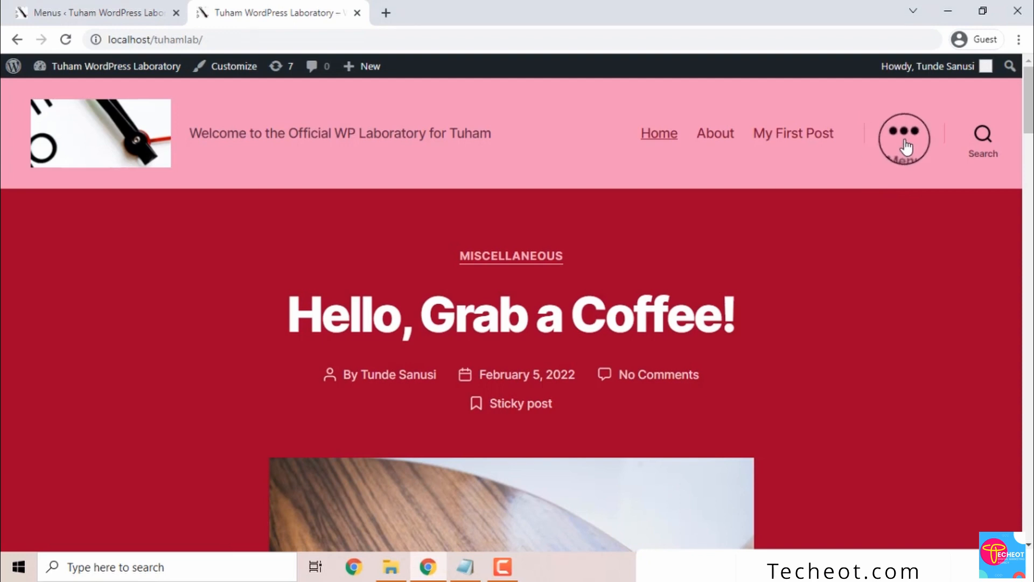
pyautogui.click(907, 146)
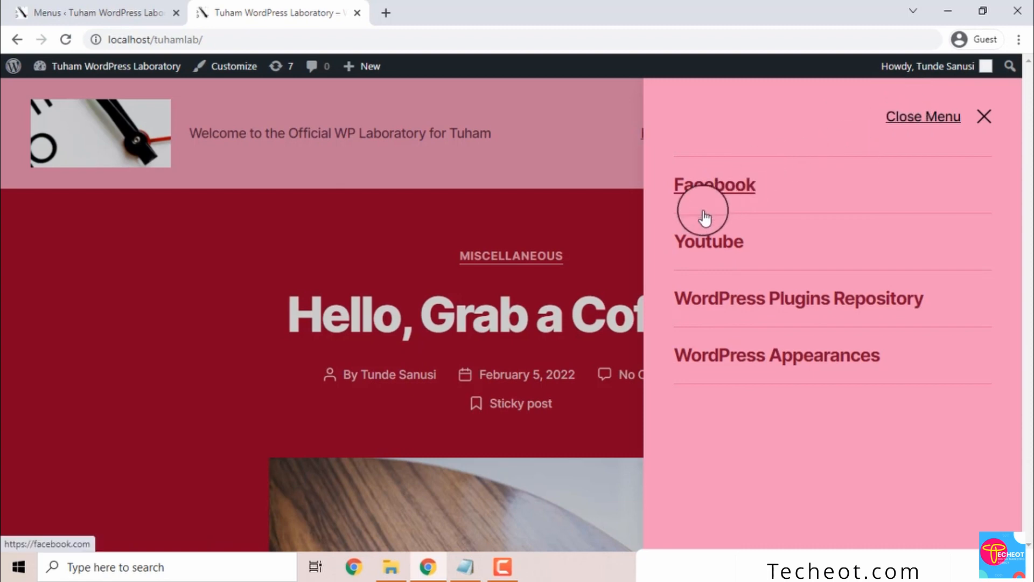
pyautogui.click(916, 116)
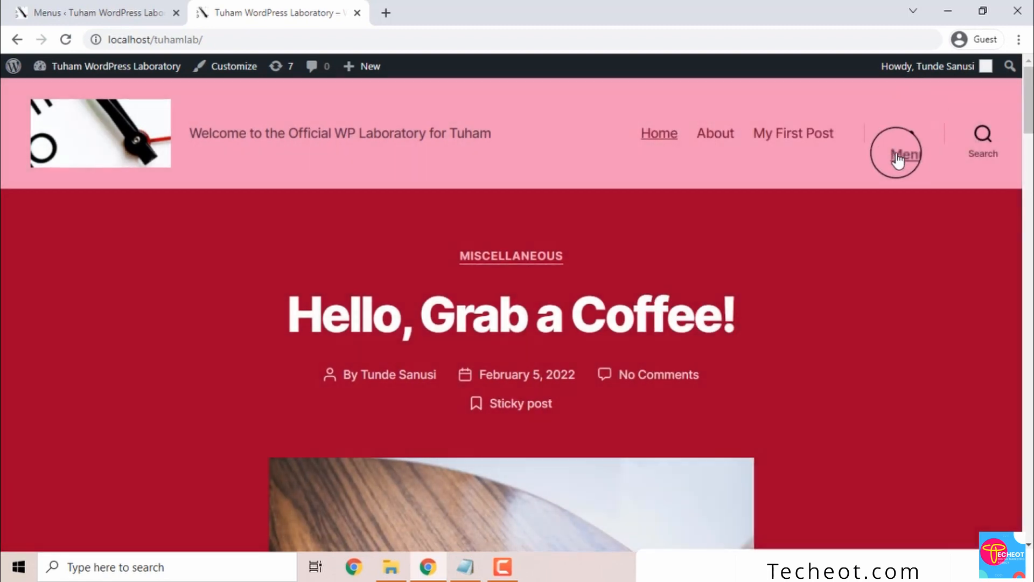
# - Reopen the live site's expanded menu and compare its entries with the Expanded Menu structure in the menu editor
pyautogui.click(896, 157)
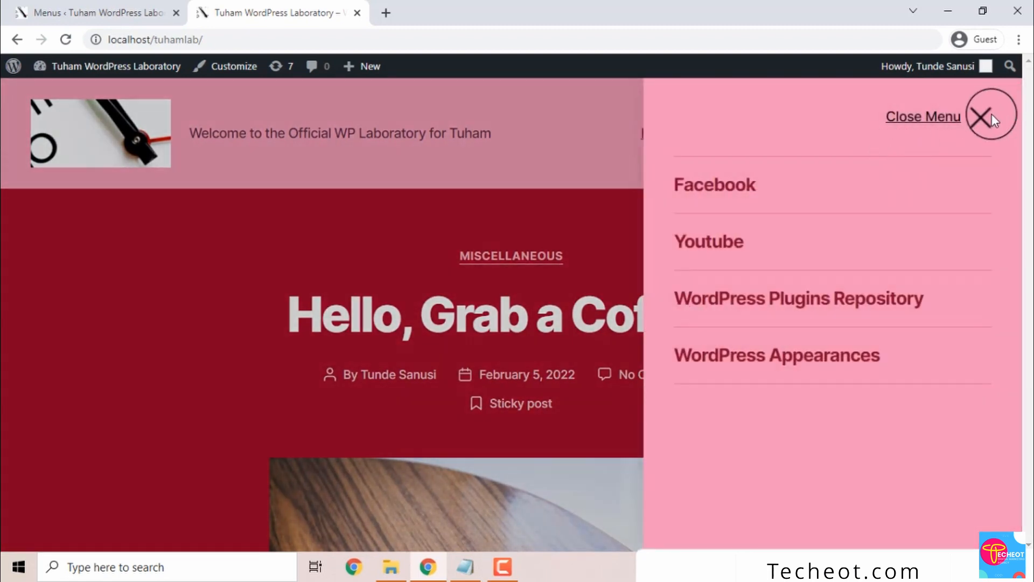
pyautogui.click(993, 115)
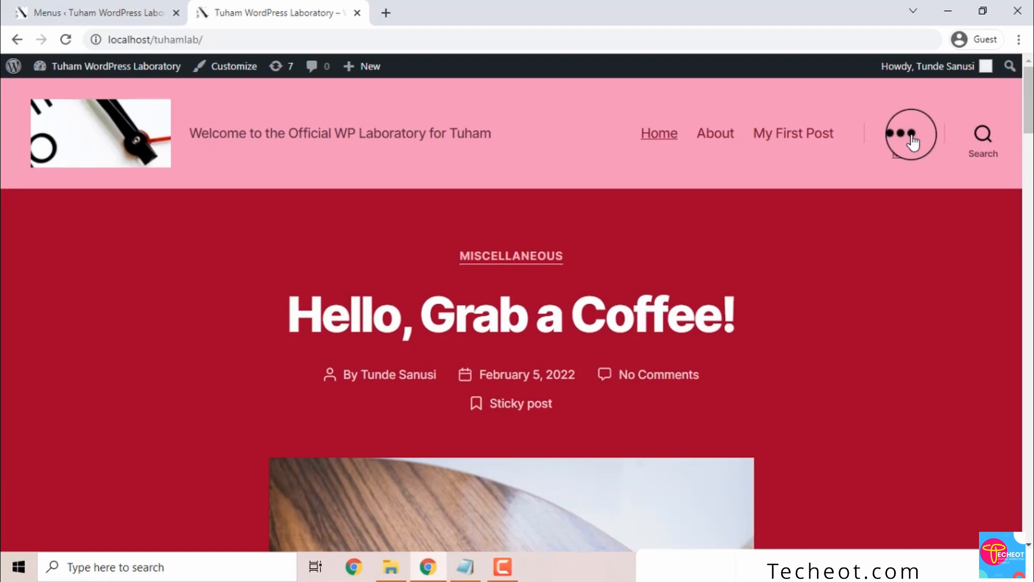
pyautogui.click(912, 141)
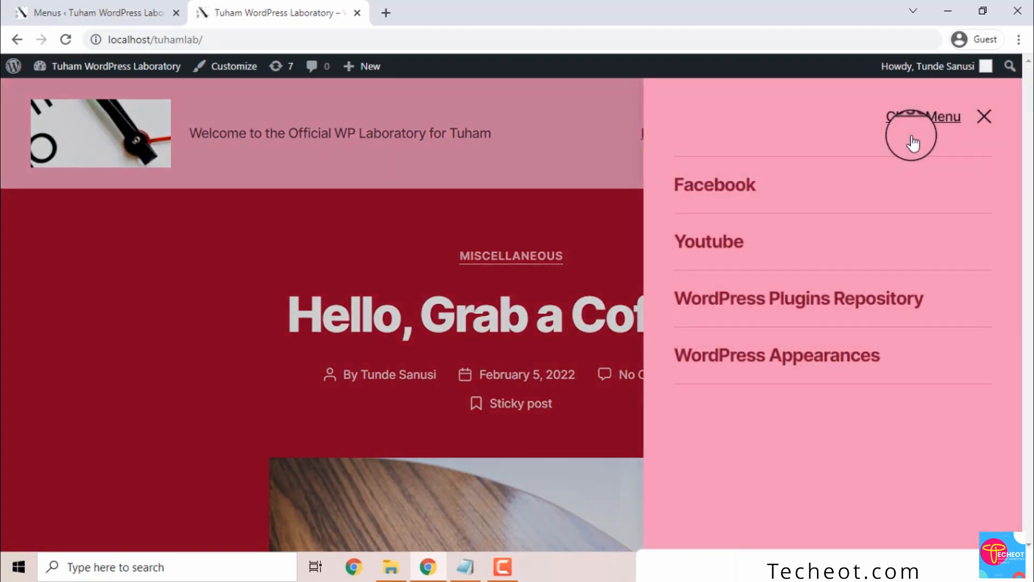
pyautogui.click(114, 7)
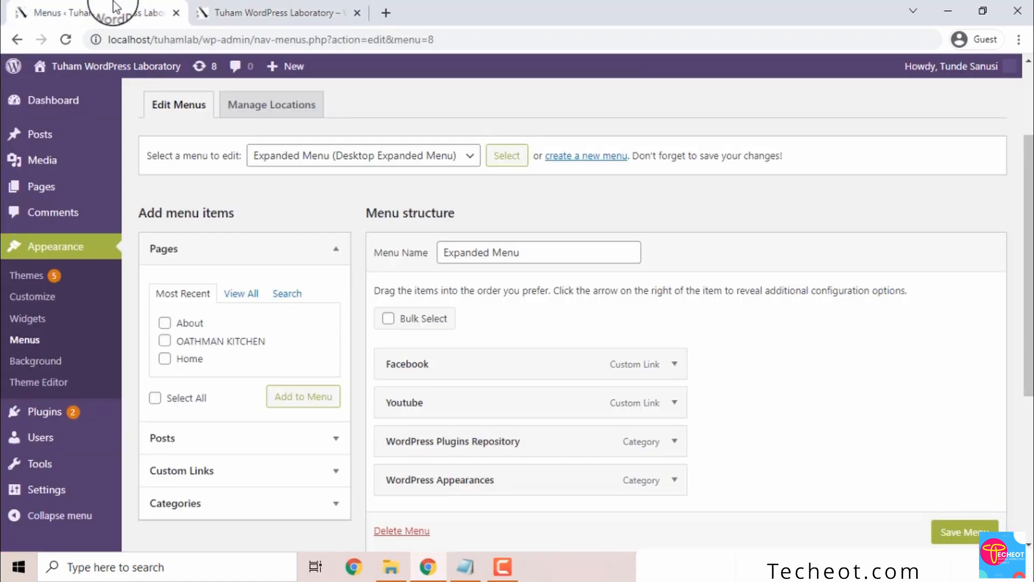
pyautogui.hotkey('ctrl', 'Tab')
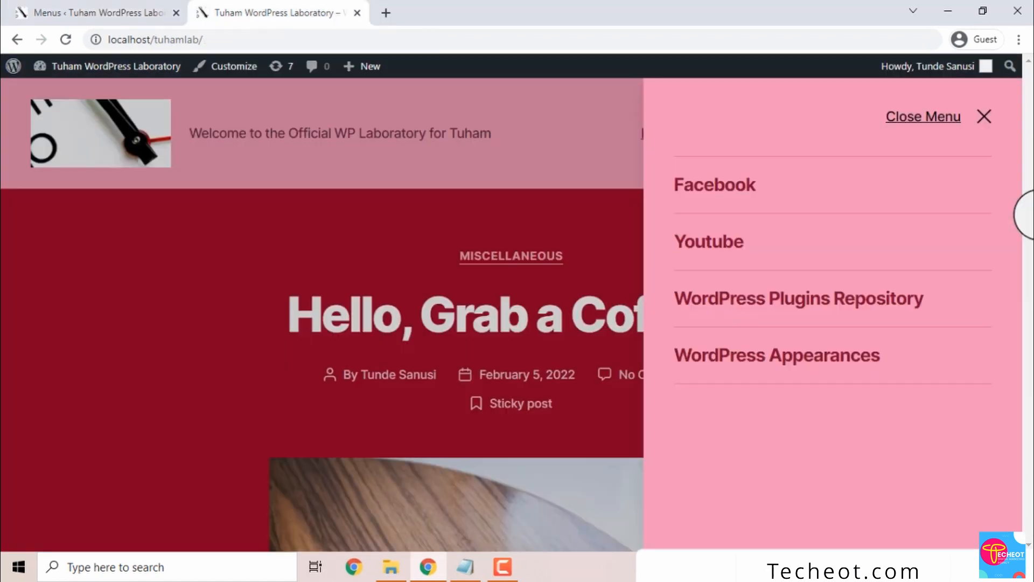